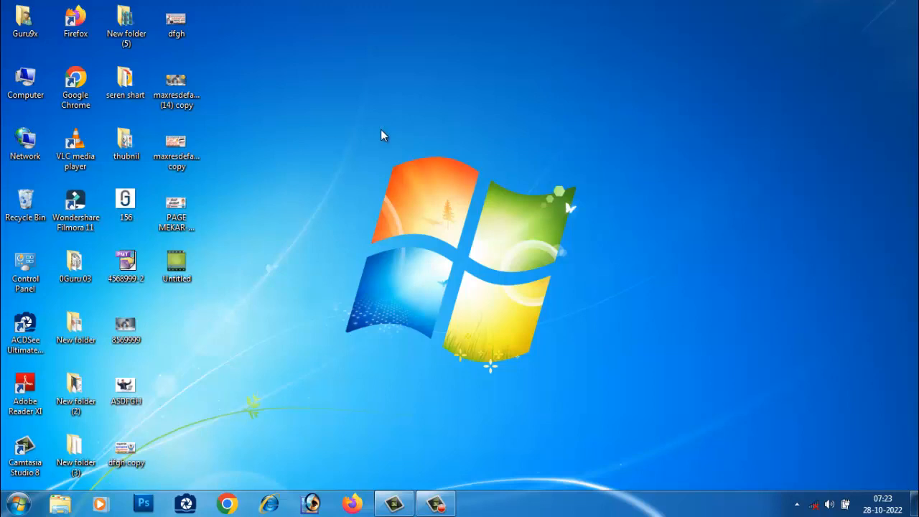
Launch Adobe PageMaker 7.0.
{"action": "left_click", "coordinate": [17, 503]}
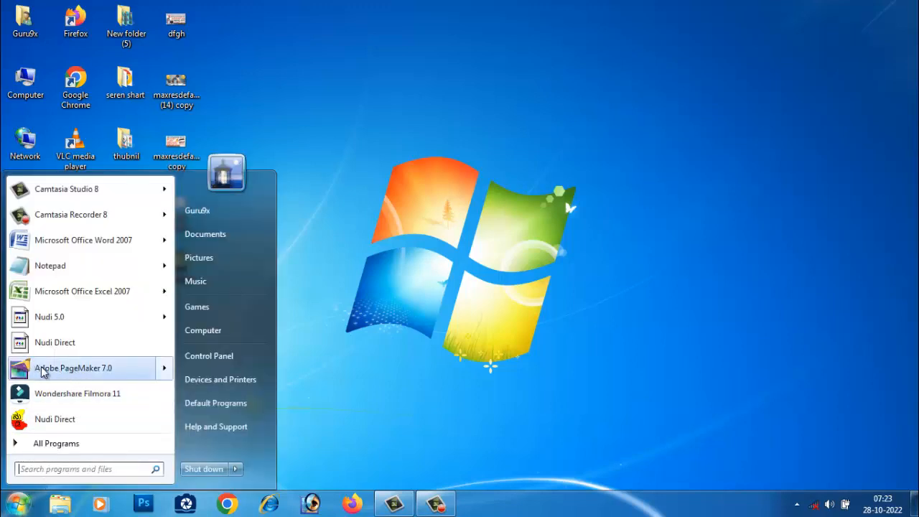
{"action": "mouse_move", "coordinate": [96, 368]}
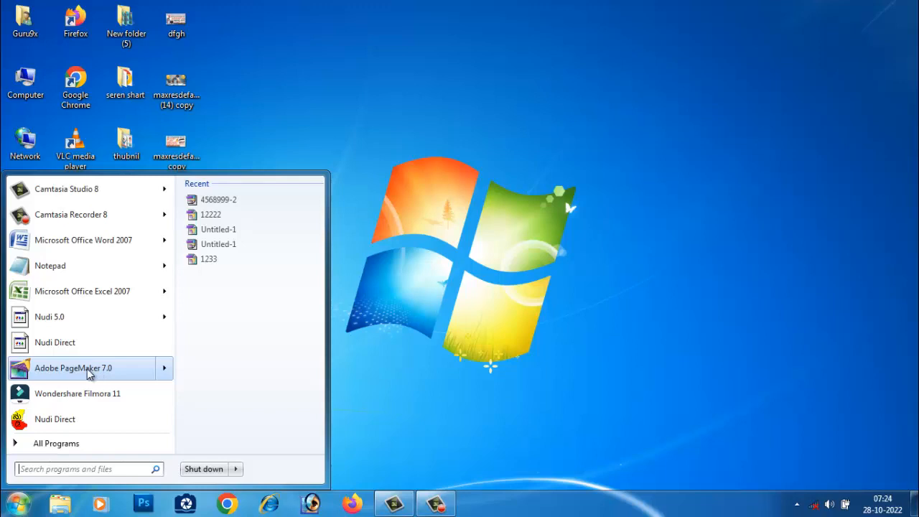
{"action": "left_click", "coordinate": [95, 372]}
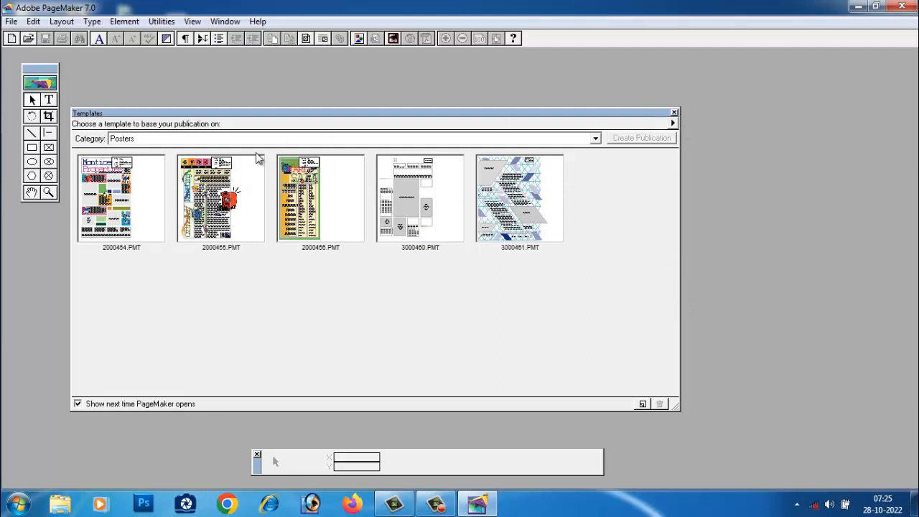
Close the template chooser and move the floating toolbox closer to the corner of the workspace.
{"action": "left_click", "coordinate": [674, 113]}
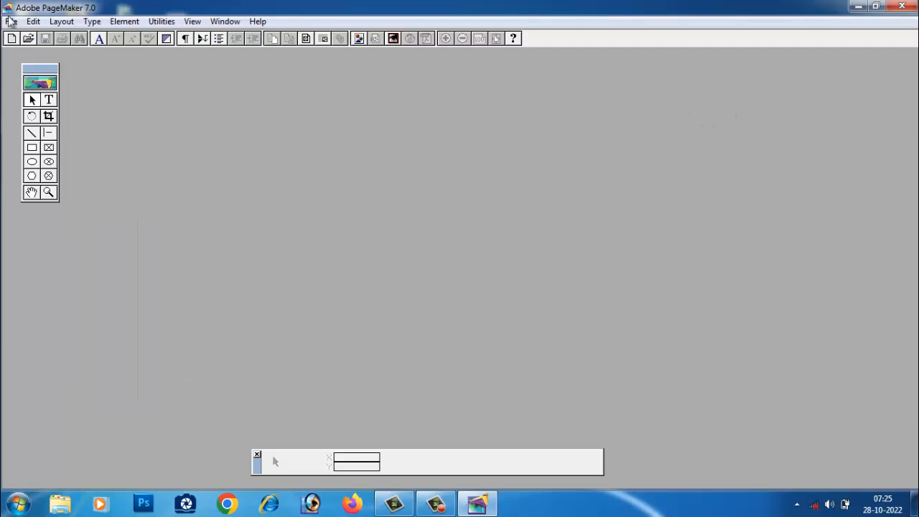
{"action": "left_click_drag", "start_coordinate": [33, 69], "coordinate": [17, 56]}
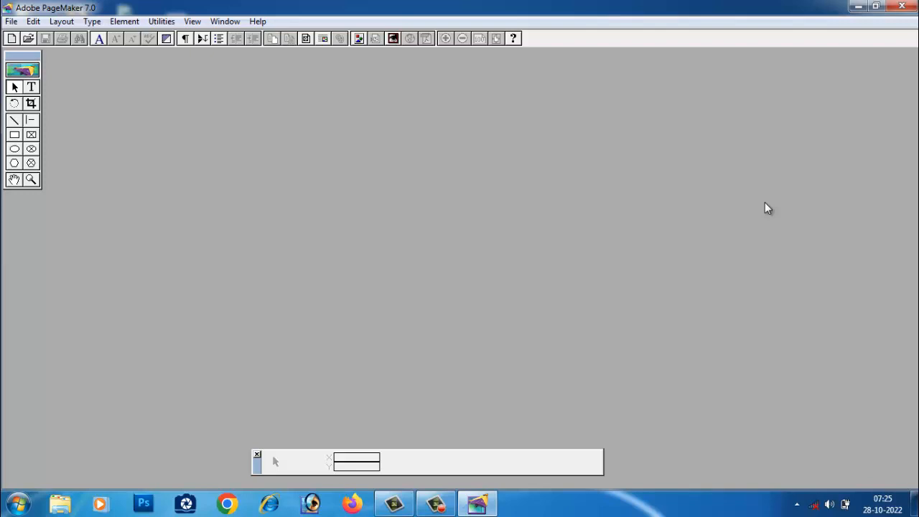
Create a new single-page A4 publication, 210 x 297 mm, in tall orientation.
{"action": "left_click", "coordinate": [12, 23]}
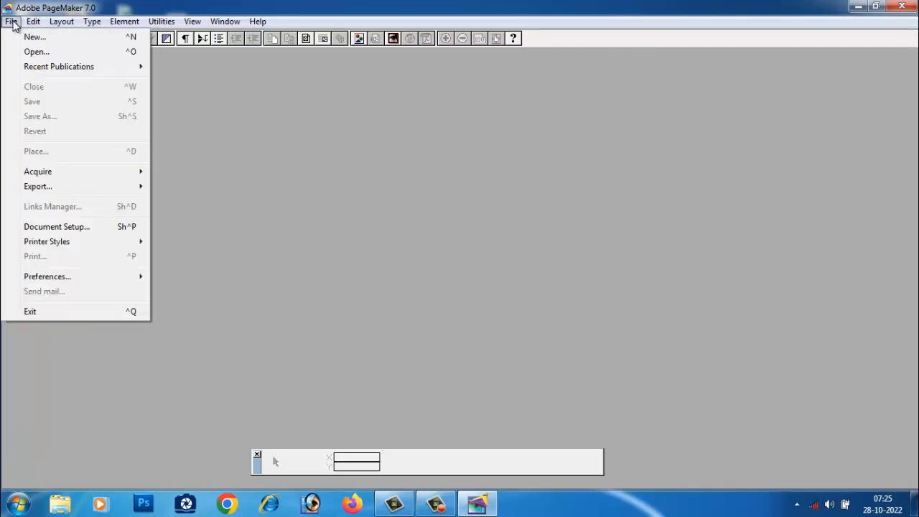
{"action": "left_click", "coordinate": [126, 40]}
{"action": "left_click", "coordinate": [449, 165]}
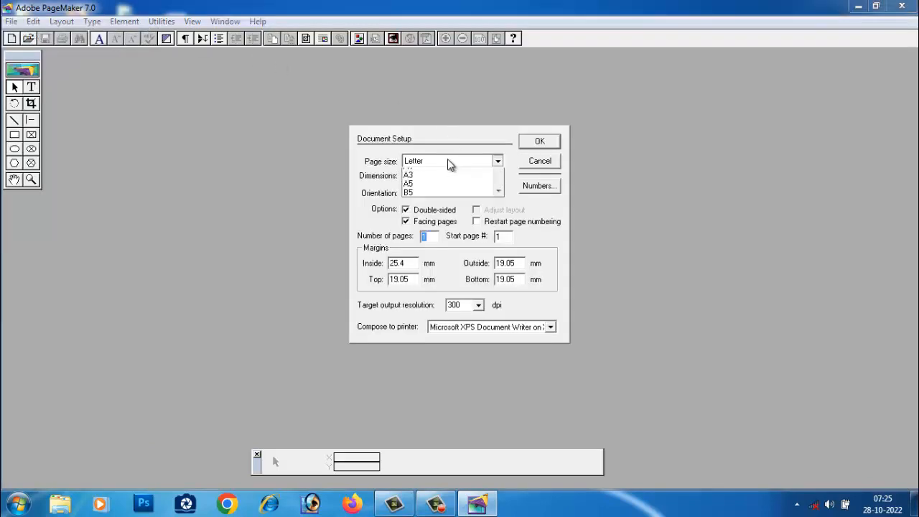
{"action": "left_click", "coordinate": [436, 201]}
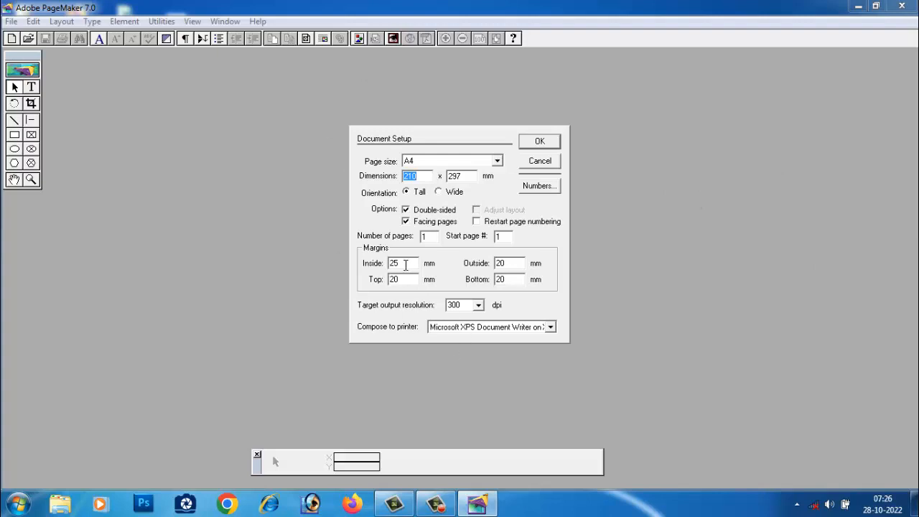
{"action": "left_click", "coordinate": [540, 141]}
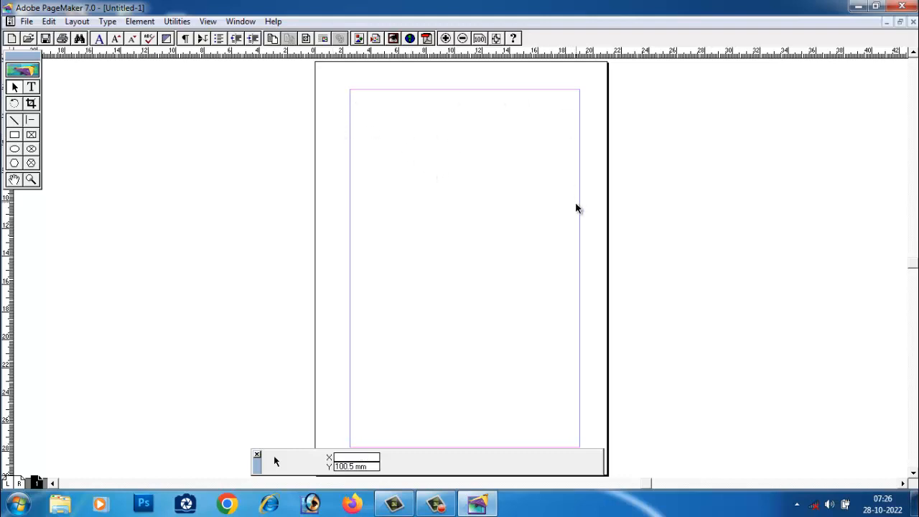
Draw a wide text block spanning the pasteboard and the page, and enter "Guru9x Computer" in it.
{"action": "left_click", "coordinate": [31, 88]}
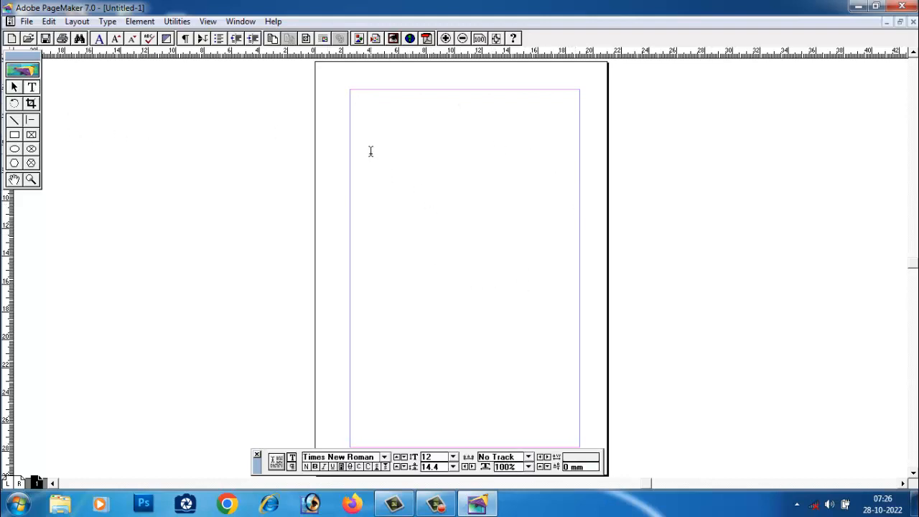
{"action": "left_click", "coordinate": [14, 87]}
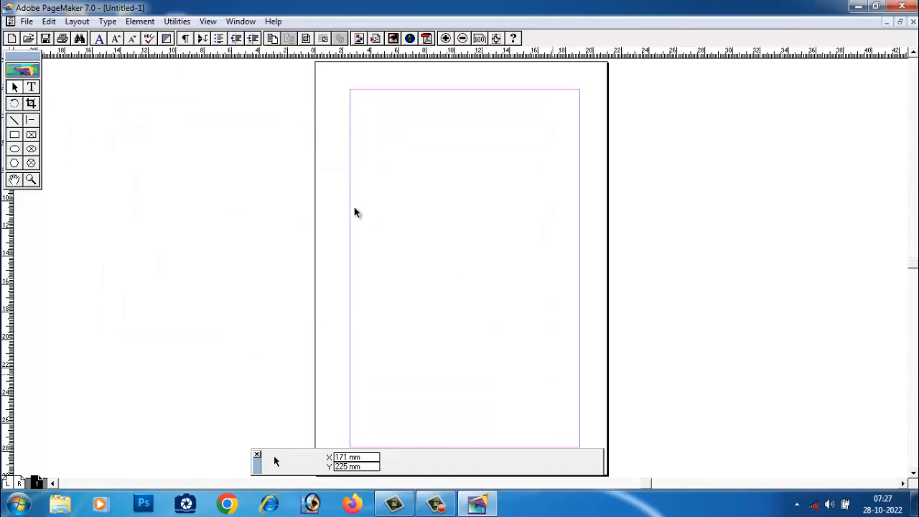
{"action": "left_click", "coordinate": [30, 87]}
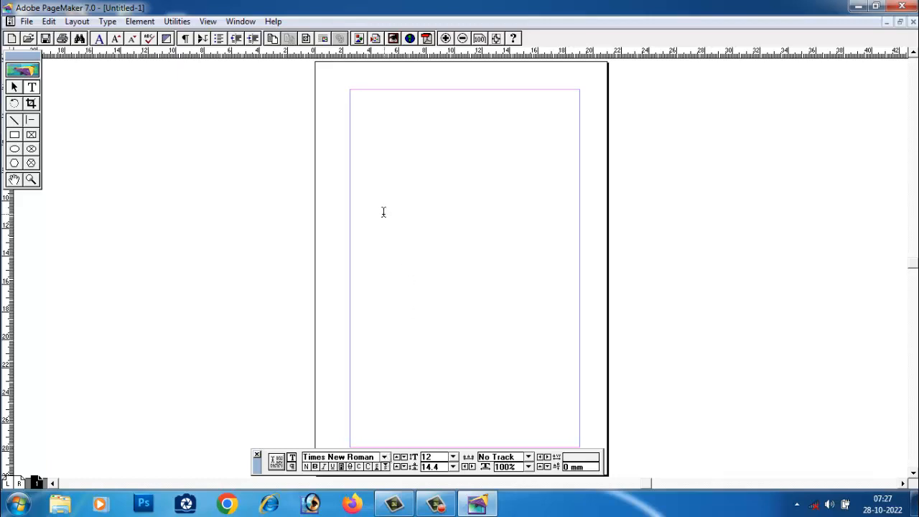
{"action": "left_click_drag", "start_coordinate": [140, 210], "coordinate": [744, 351]}
{"action": "type", "text": "quru99.Com"}
{"action": "left_click_drag", "start_coordinate": [140, 213], "coordinate": [194, 214]}
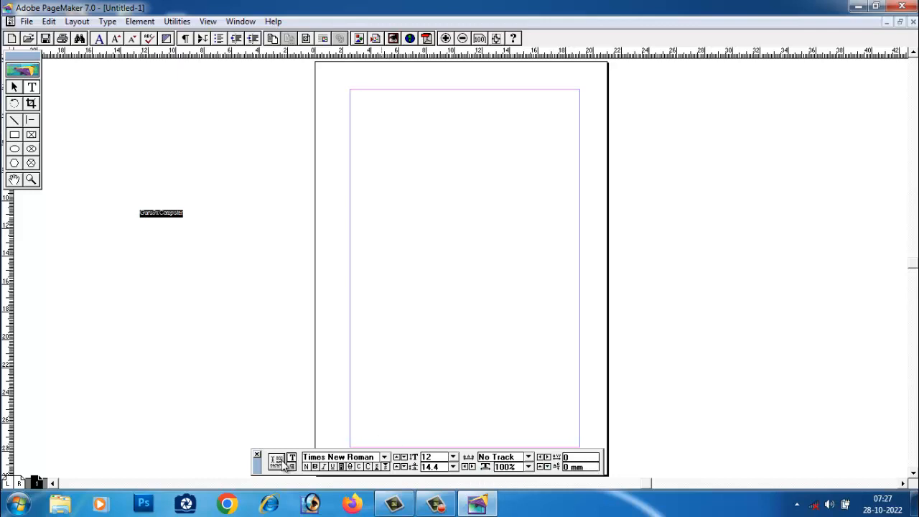
{"action": "left_click", "coordinate": [384, 457]}
{"action": "left_click_drag", "start_coordinate": [387, 435], "coordinate": [363, 416]}
{"action": "left_click", "coordinate": [356, 413]}
{"action": "left_click", "coordinate": [384, 457]}
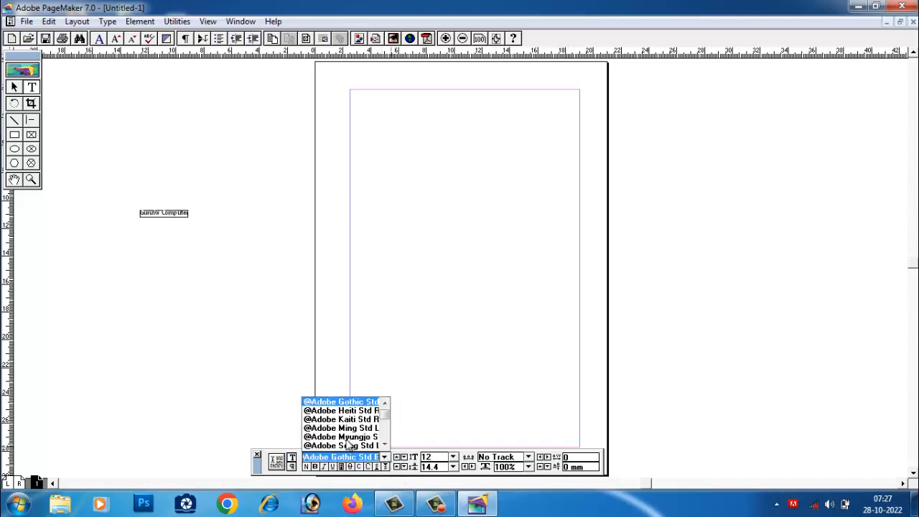
{"action": "left_click", "coordinate": [340, 435]}
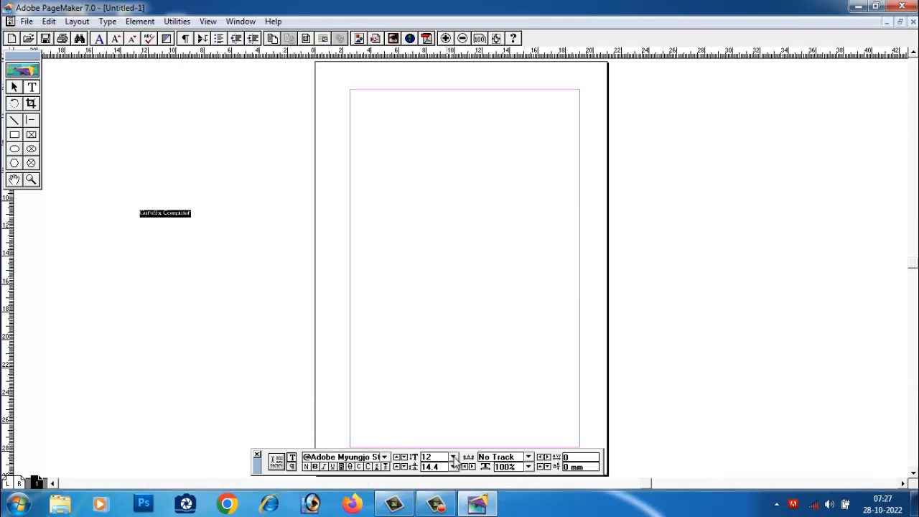
Nudge the font size of the selected text down and back up to 12.8 points.
{"action": "left_click", "coordinate": [404, 459]}
{"action": "left_click", "coordinate": [404, 460]}
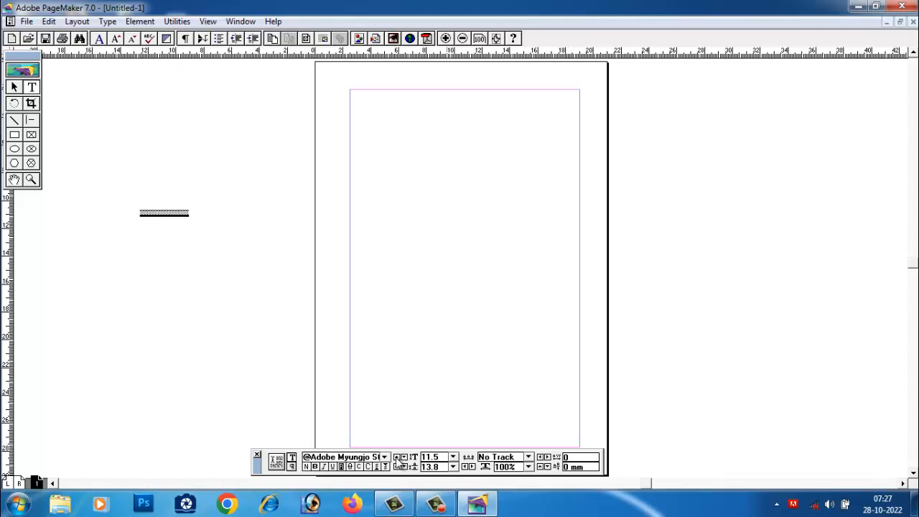
{"action": "left_click", "coordinate": [396, 457]}
{"action": "left_click", "coordinate": [397, 457]}
{"action": "left_click", "coordinate": [397, 457]}
{"action": "left_click", "coordinate": [397, 457]}
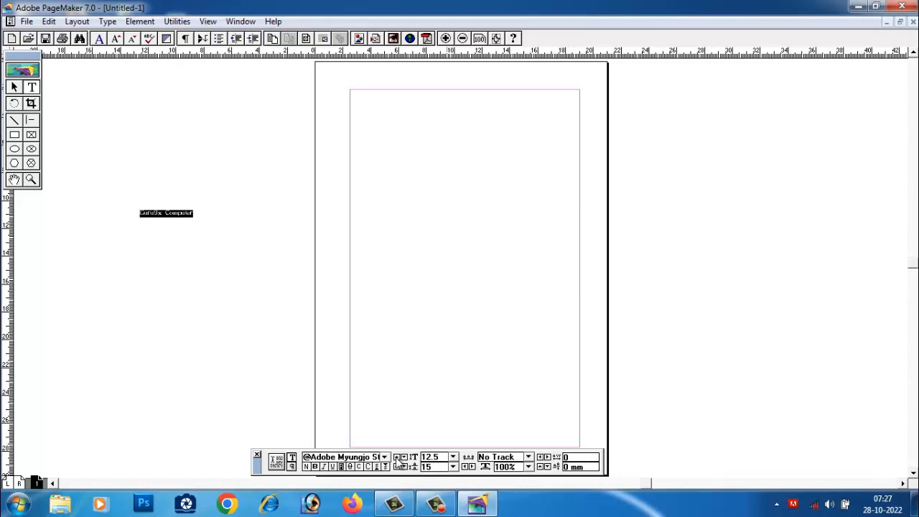
{"action": "left_click", "coordinate": [396, 457]}
Enlarge the selected text to the preset size 36 and on to 72 points.
{"action": "left_click", "coordinate": [453, 457]}
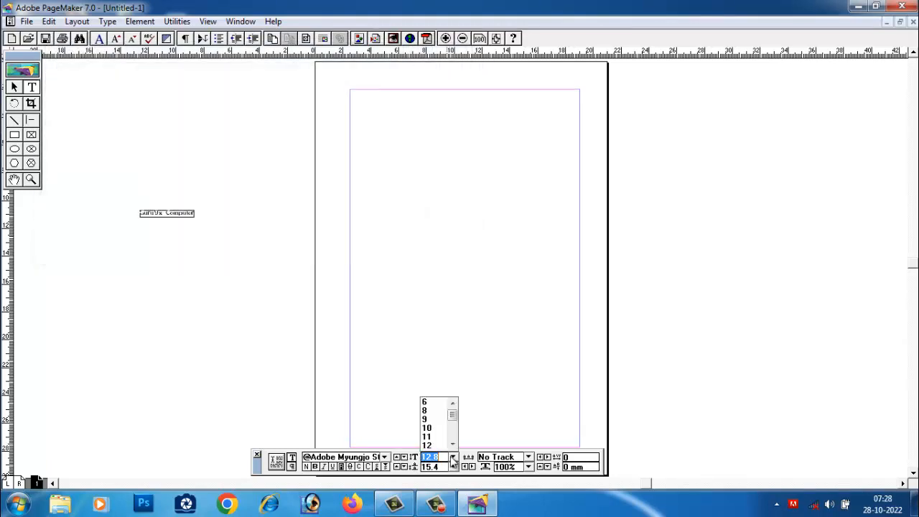
{"action": "left_click_drag", "start_coordinate": [452, 418], "coordinate": [453, 439]}
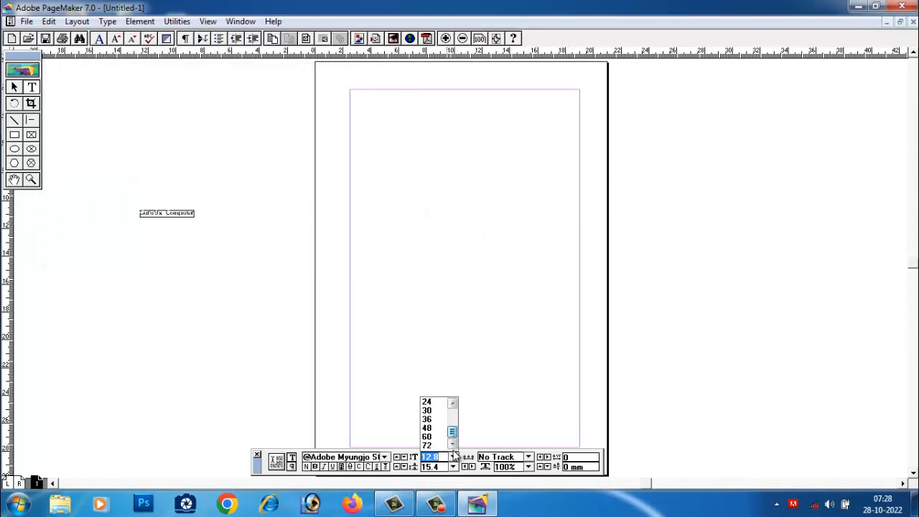
{"action": "left_click", "coordinate": [427, 419]}
{"action": "left_click", "coordinate": [452, 457]}
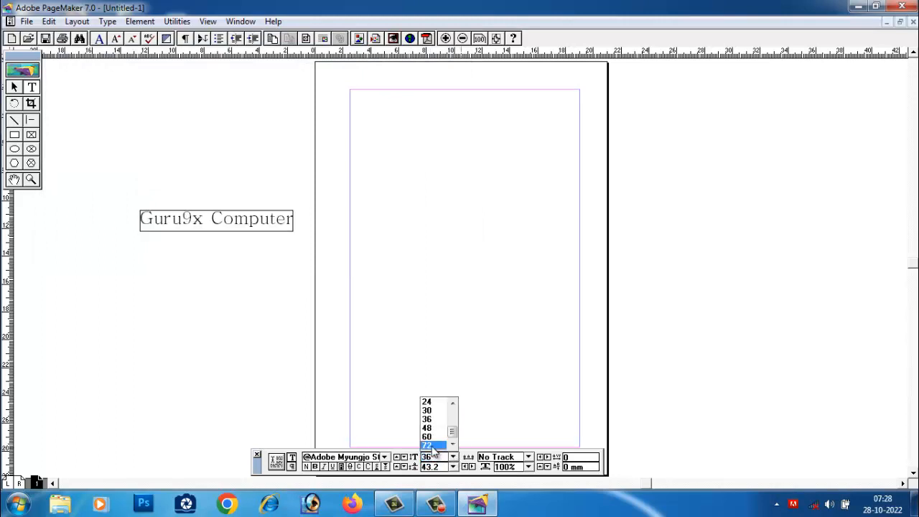
{"action": "left_click", "coordinate": [428, 445]}
{"action": "left_click", "coordinate": [449, 236]}
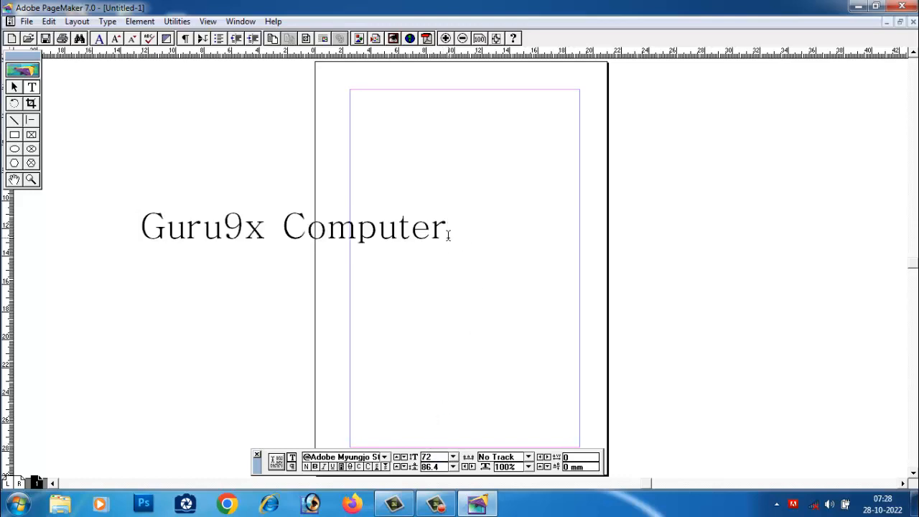
Set the font size of the whole "Guru9x Computer" line to a custom 100 points.
{"action": "left_click_drag", "start_coordinate": [448, 237], "coordinate": [137, 227]}
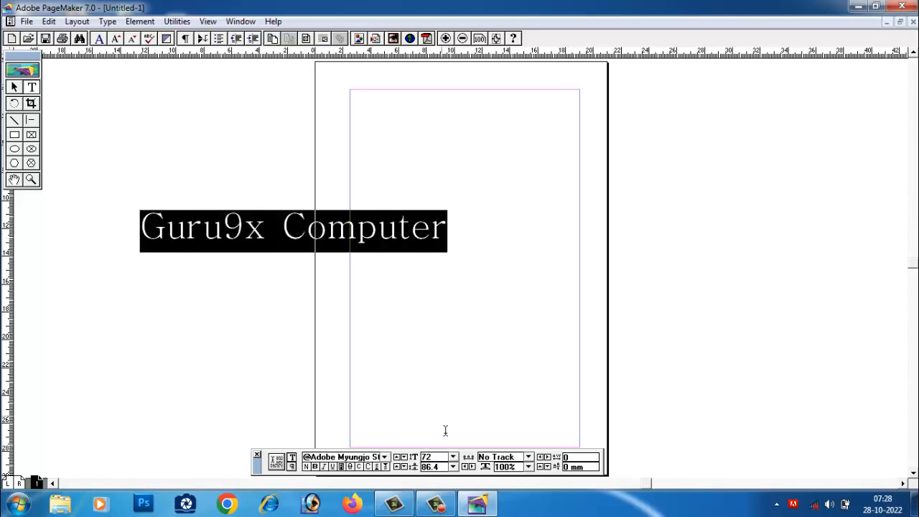
{"action": "double_click", "coordinate": [438, 457]}
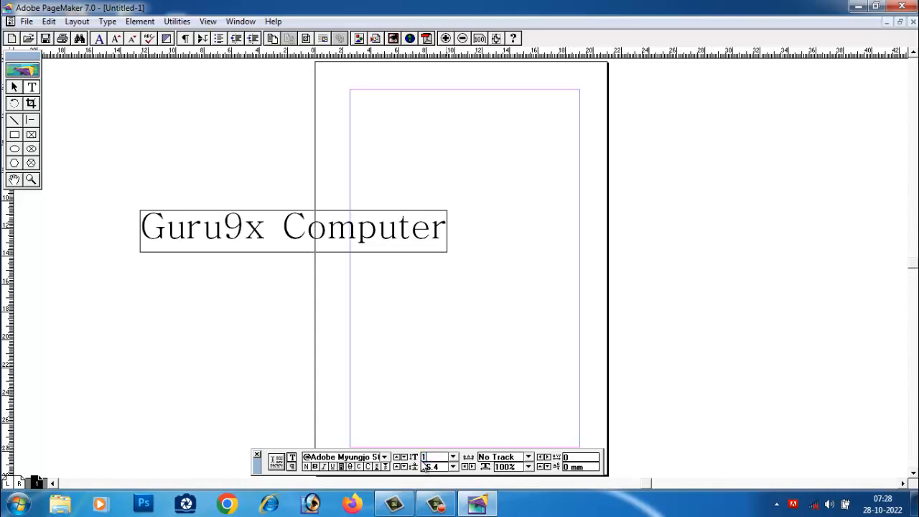
{"action": "type", "text": "100"}
{"action": "key", "text": "Return"}
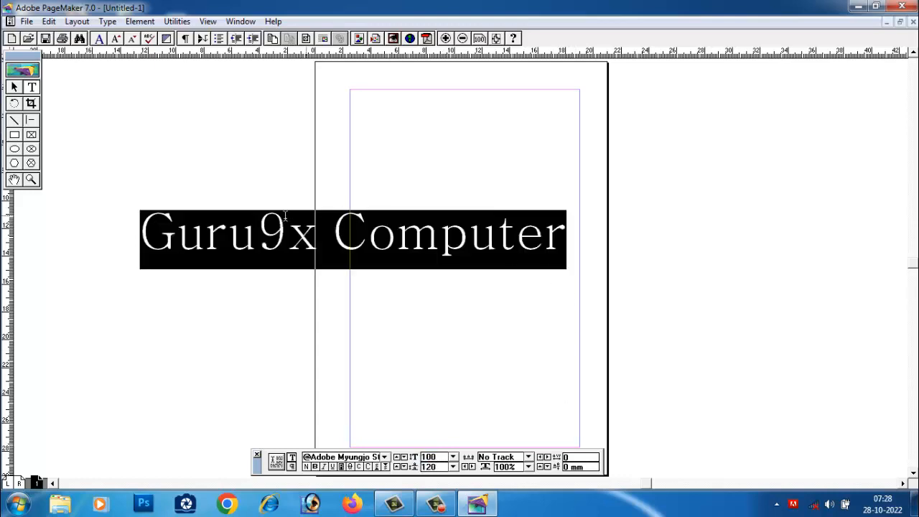
{"action": "left_click", "coordinate": [258, 257]}
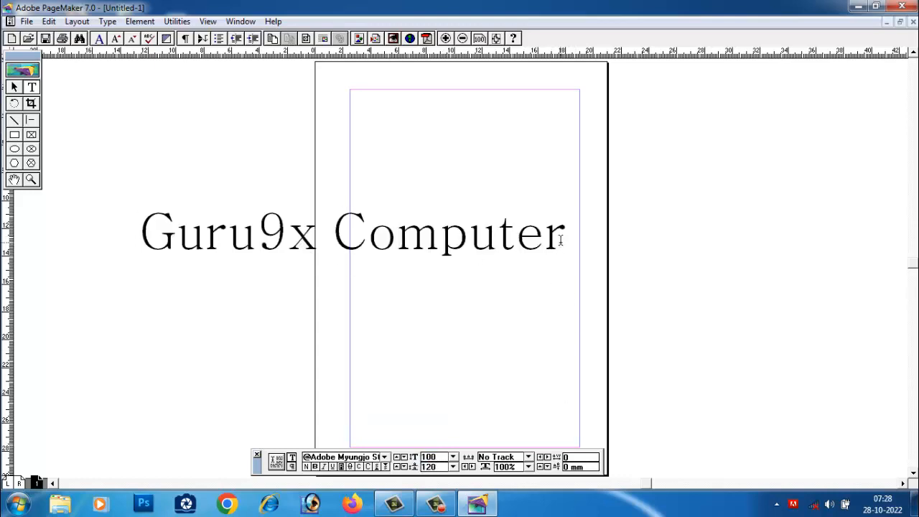
Make the whole "Guru9x Computer" line bold and italic.
{"action": "left_click_drag", "start_coordinate": [564, 237], "coordinate": [138, 239]}
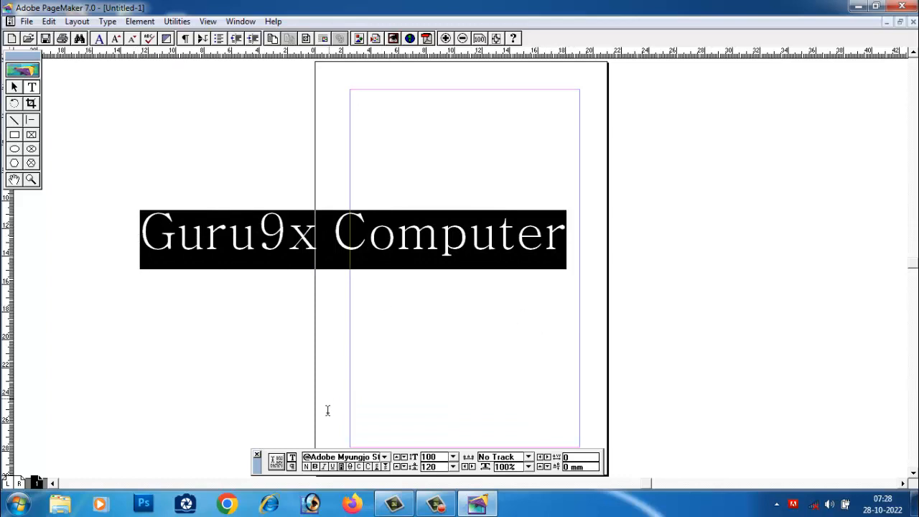
{"action": "left_click", "coordinate": [318, 467]}
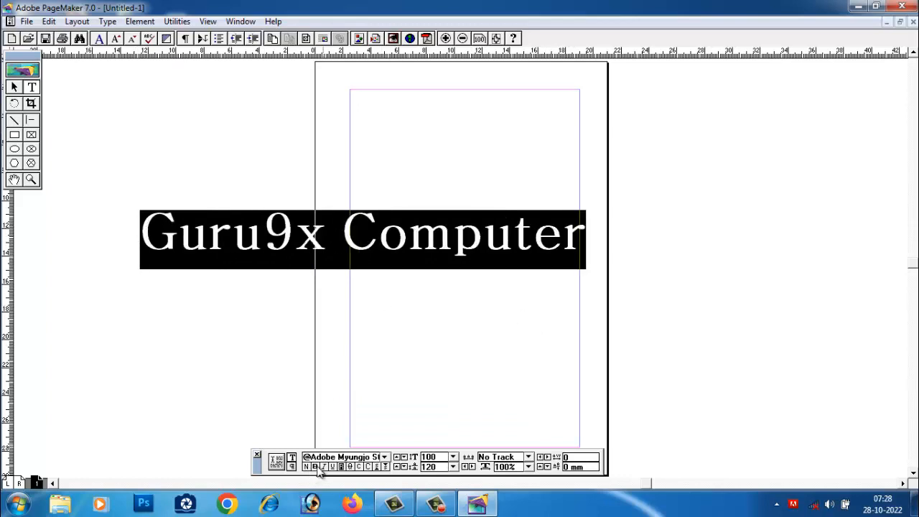
{"action": "left_click", "coordinate": [324, 467]}
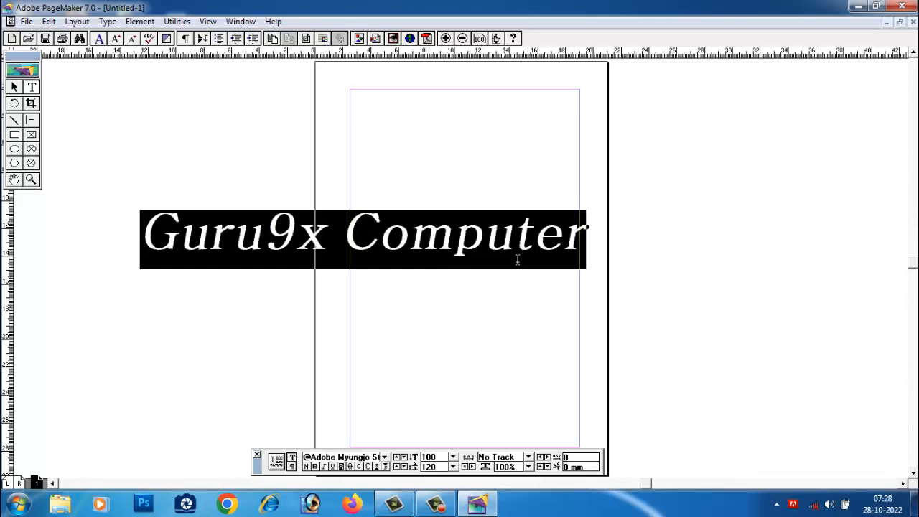
Underline only the word "Guru9x" in the heading.
{"action": "left_click", "coordinate": [530, 237]}
{"action": "left_click_drag", "start_coordinate": [587, 246], "coordinate": [151, 244]}
{"action": "left_click", "coordinate": [584, 240]}
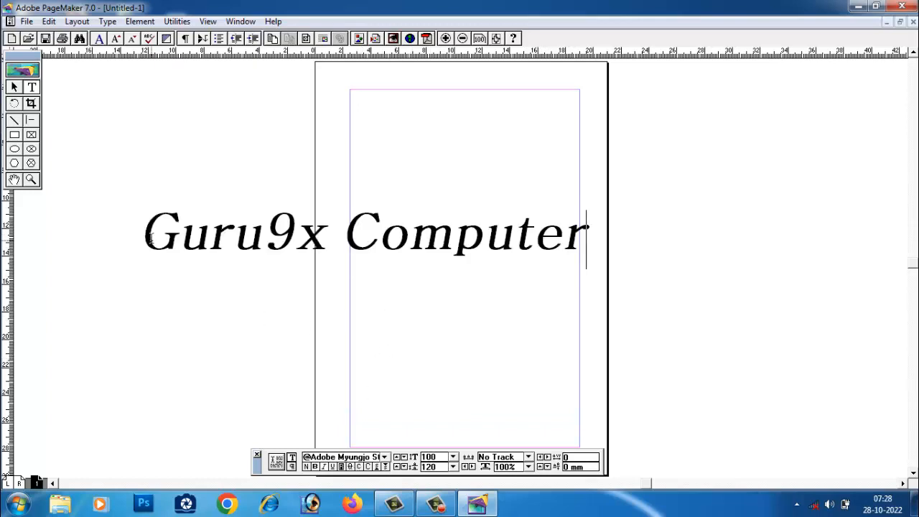
{"action": "left_click_drag", "start_coordinate": [143, 240], "coordinate": [323, 240]}
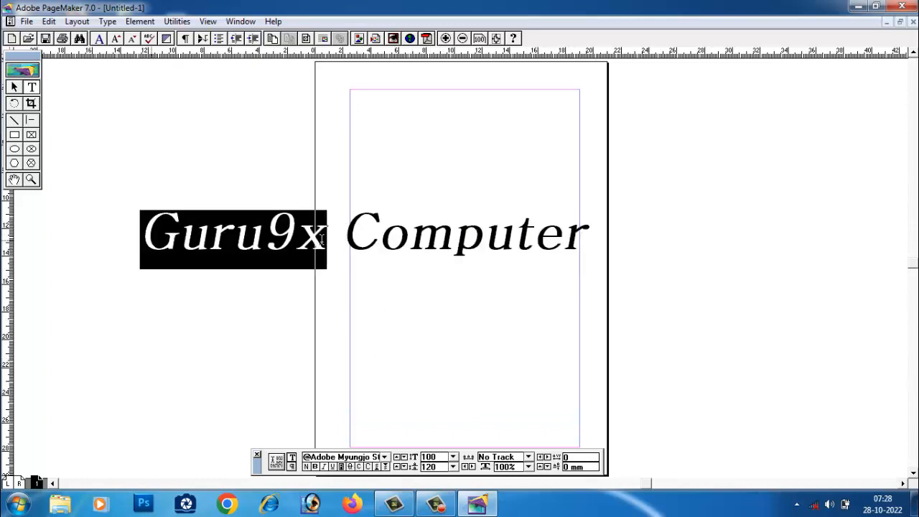
{"action": "left_click", "coordinate": [332, 467]}
{"action": "left_click", "coordinate": [348, 261]}
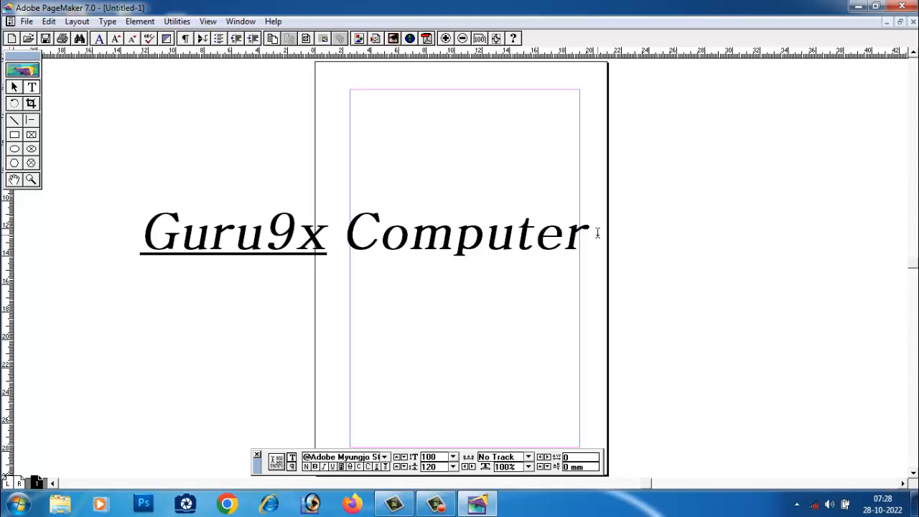
Add the word "Education" after "Computer" in the heading and dismiss the Windows Script Host error dialog.
{"action": "type", "text": "Educat"}
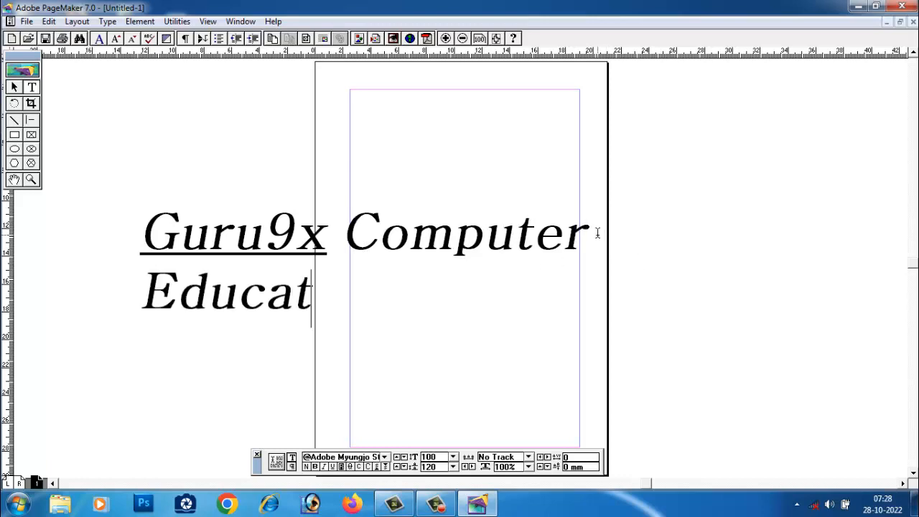
{"action": "type", "text": "ion"}
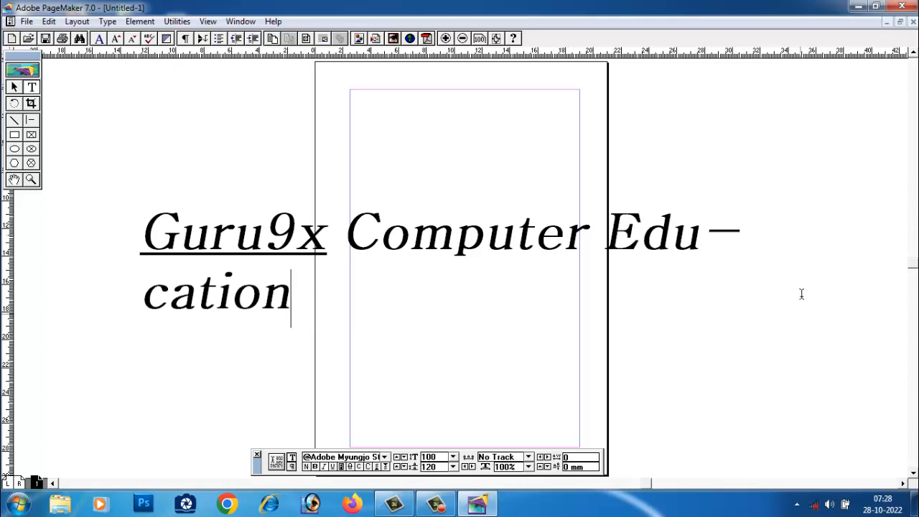
{"action": "left_click", "coordinate": [702, 237]}
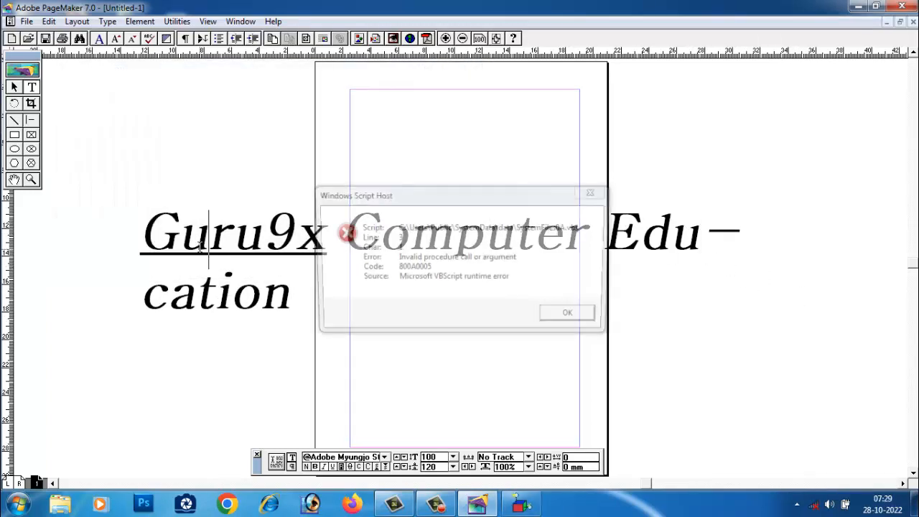
{"action": "key", "text": "Return"}
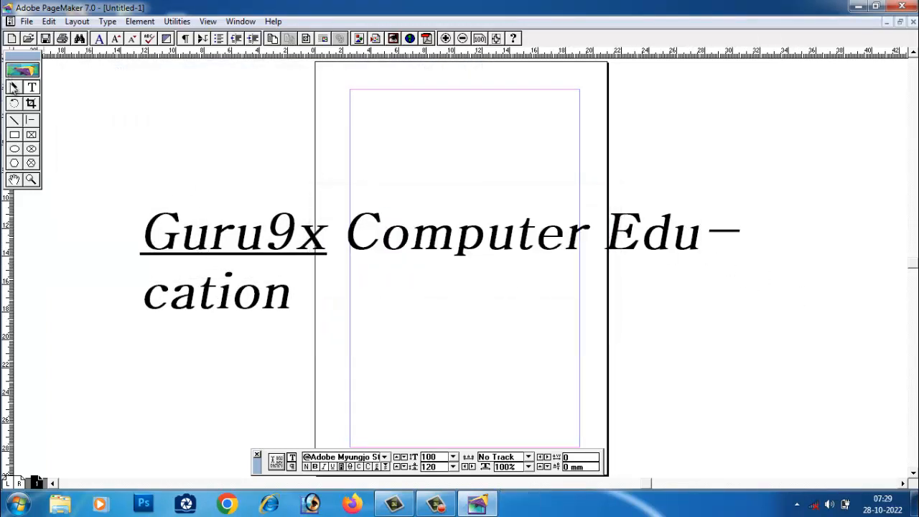
Widen the heading's text block until the whole heading fits on one line, and shift it leftward across the page.
{"action": "left_click", "coordinate": [14, 87]}
{"action": "left_click", "coordinate": [492, 248]}
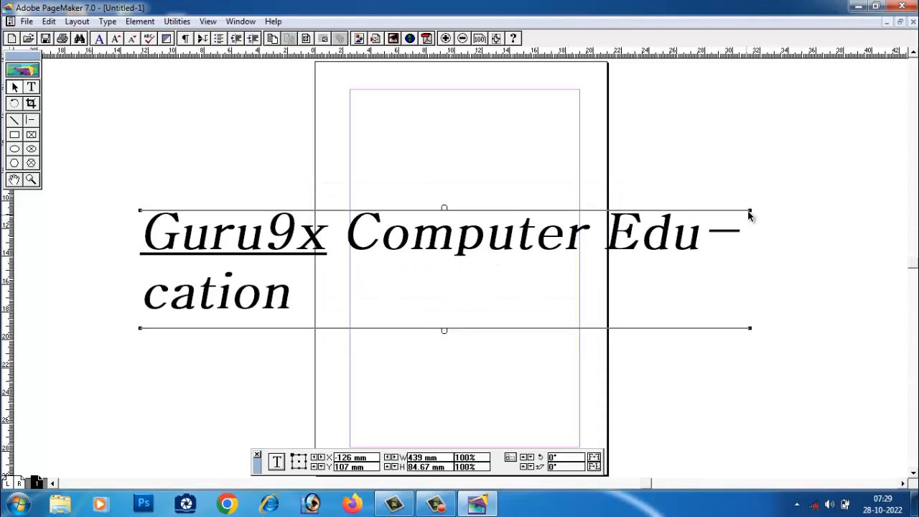
{"action": "left_click_drag", "start_coordinate": [751, 209], "coordinate": [882, 206]}
{"action": "left_click_drag", "start_coordinate": [809, 252], "coordinate": [760, 241]}
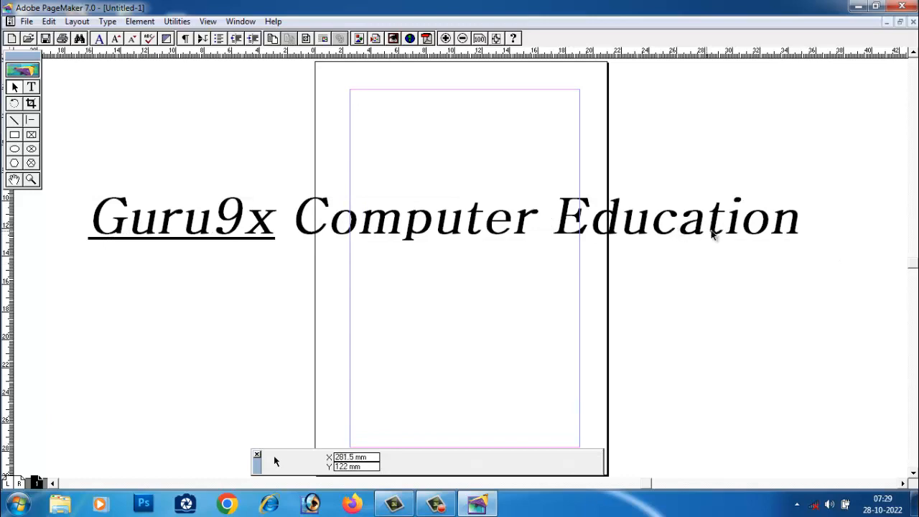
Replace the letter "u" in "Education" with "a" so the word reads "Edacation".
{"action": "left_click", "coordinate": [31, 88]}
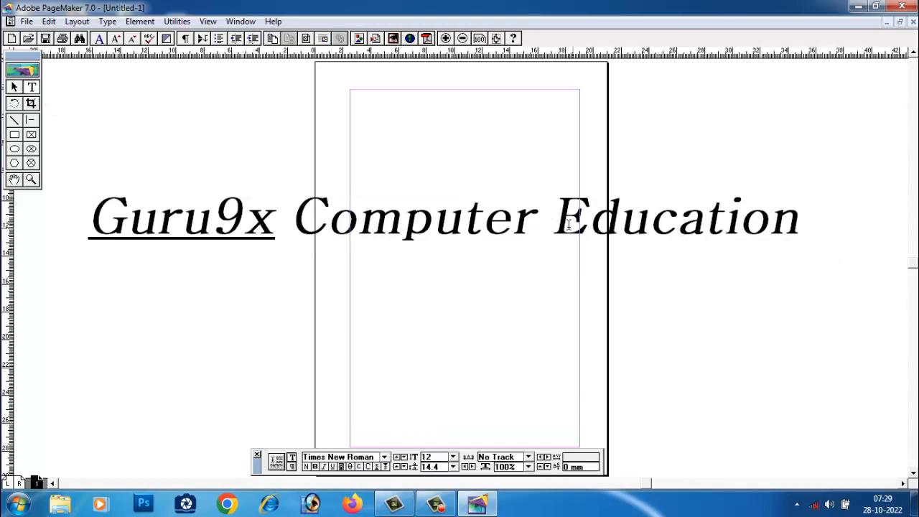
{"action": "left_click_drag", "start_coordinate": [653, 221], "coordinate": [618, 221]}
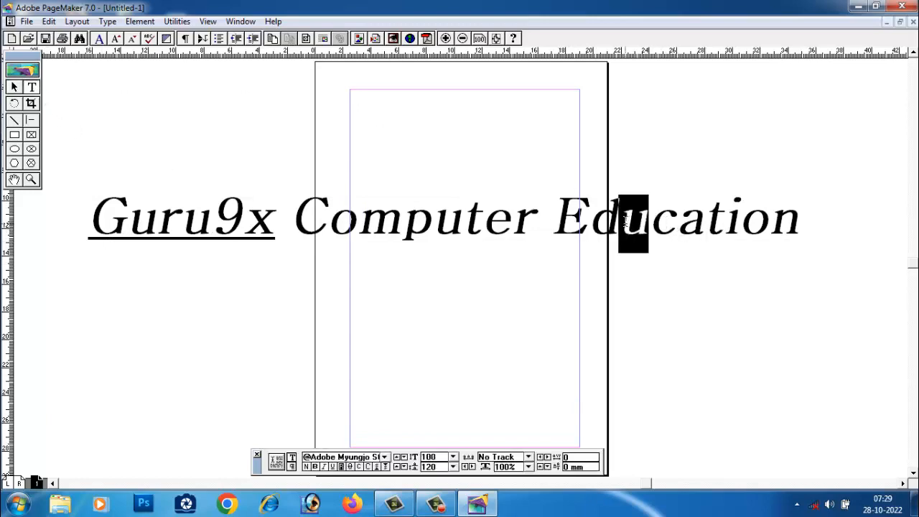
{"action": "type", "text": "a"}
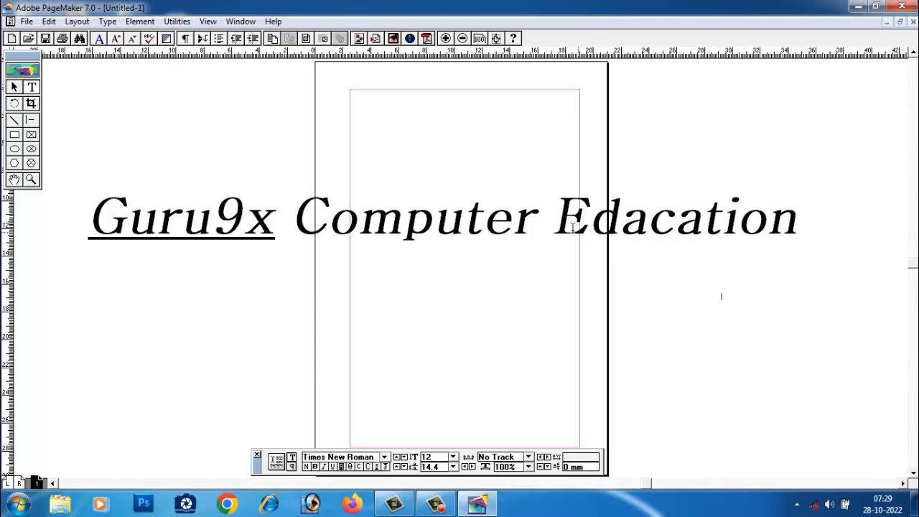
Strike through only the word "Edacation" in the heading.
{"action": "left_click_drag", "start_coordinate": [556, 228], "coordinate": [817, 228]}
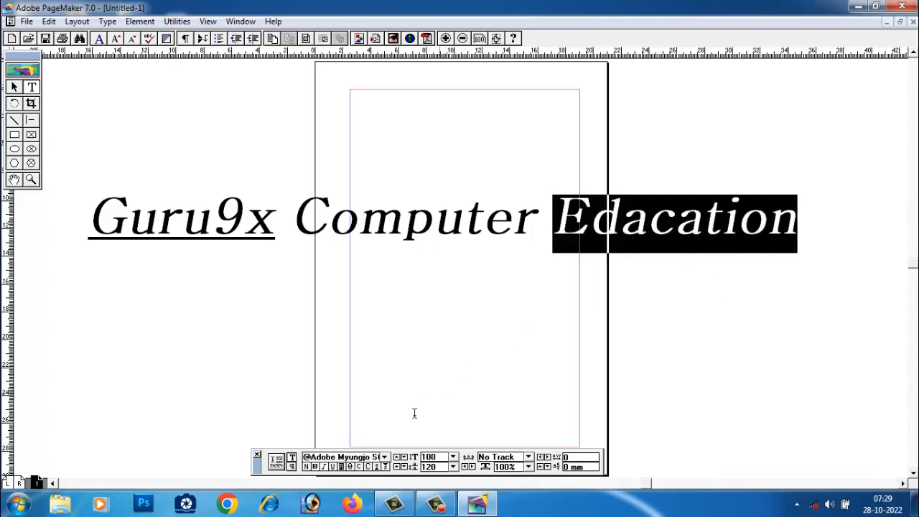
{"action": "left_click", "coordinate": [350, 467]}
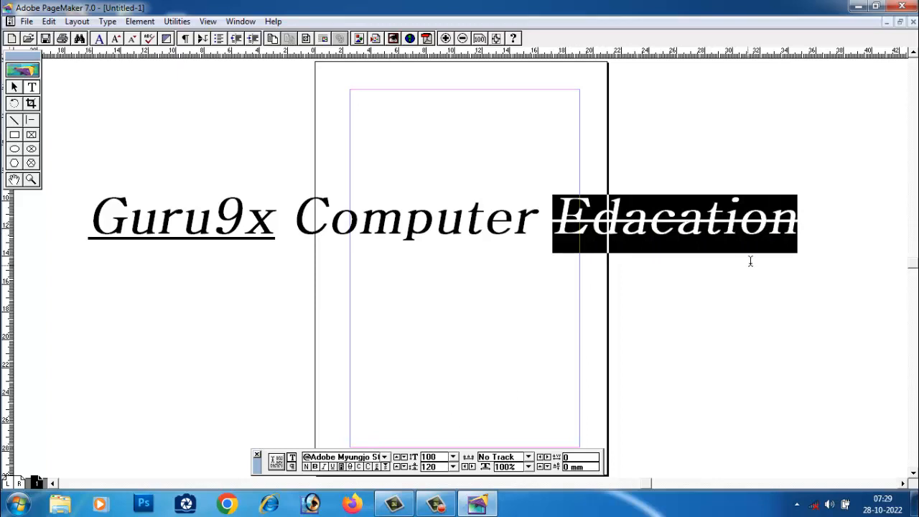
{"action": "left_click", "coordinate": [787, 241]}
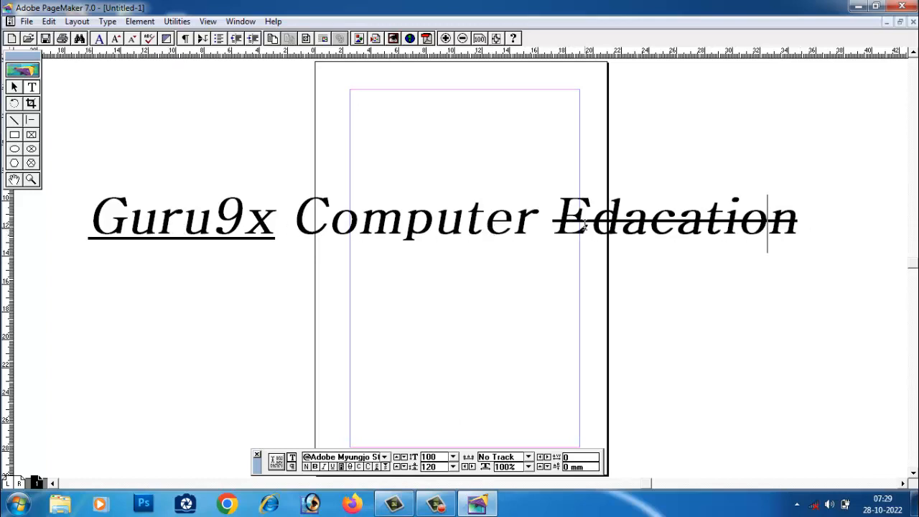
Remove the strikethrough from the word "Edacation".
{"action": "mouse_move", "coordinate": [554, 223]}
{"action": "left_mouse_down"}
{"action": "mouse_move", "coordinate": [821, 239]}
{"action": "mouse_move", "coordinate": [556, 225]}
{"action": "left_mouse_up"}
{"action": "left_click", "coordinate": [795, 244]}
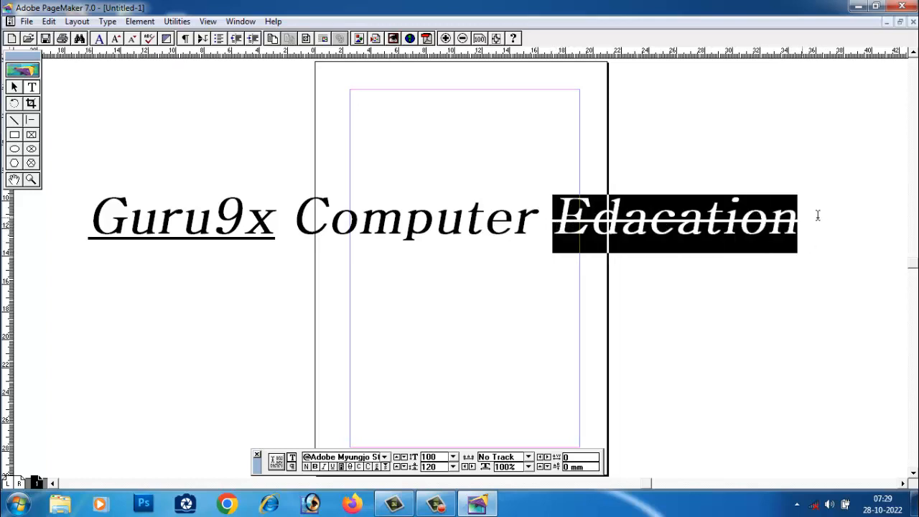
{"action": "left_click", "coordinate": [810, 236]}
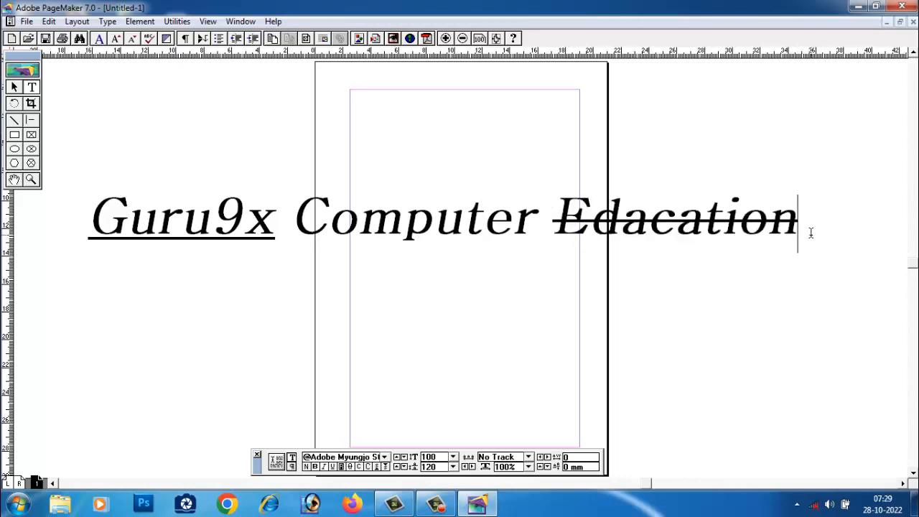
{"action": "left_click_drag", "start_coordinate": [800, 232], "coordinate": [564, 222]}
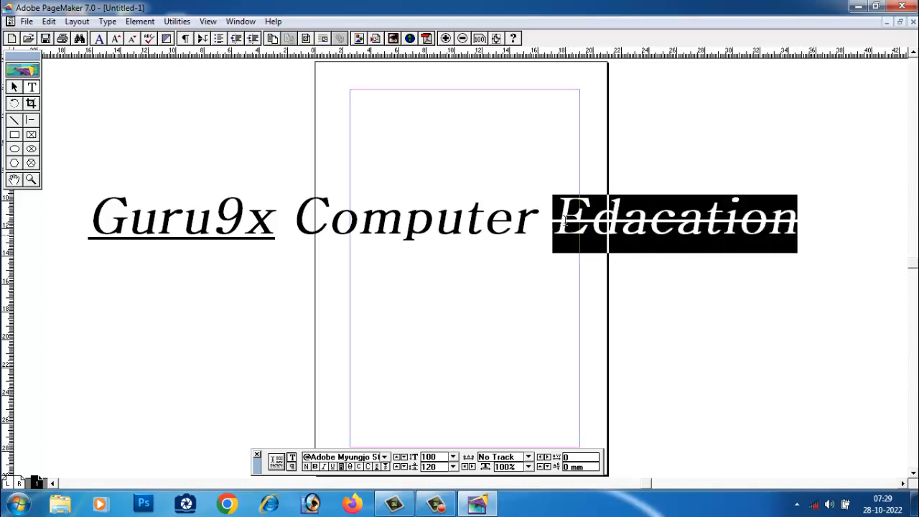
{"action": "left_click", "coordinate": [351, 467]}
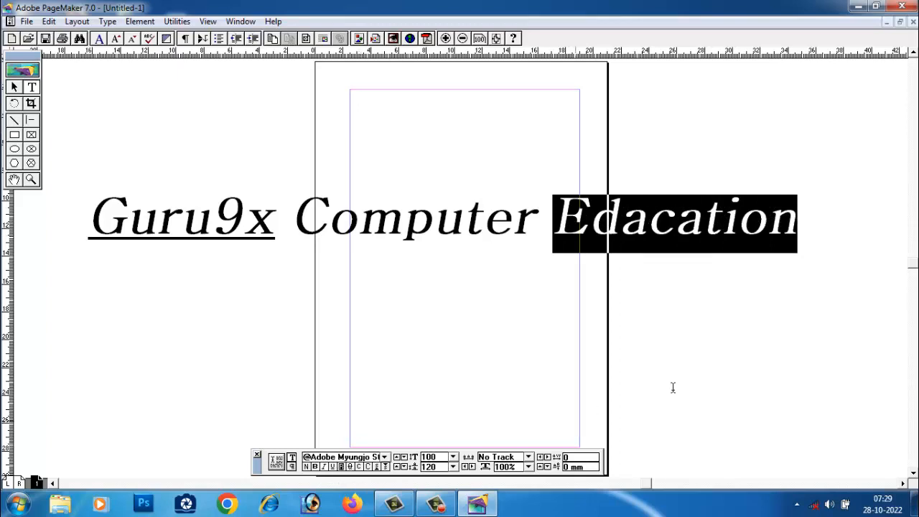
Try to spell-check the heading's current story, close the Spelling dialog and return to the page layout.
{"action": "right_click", "coordinate": [725, 225]}
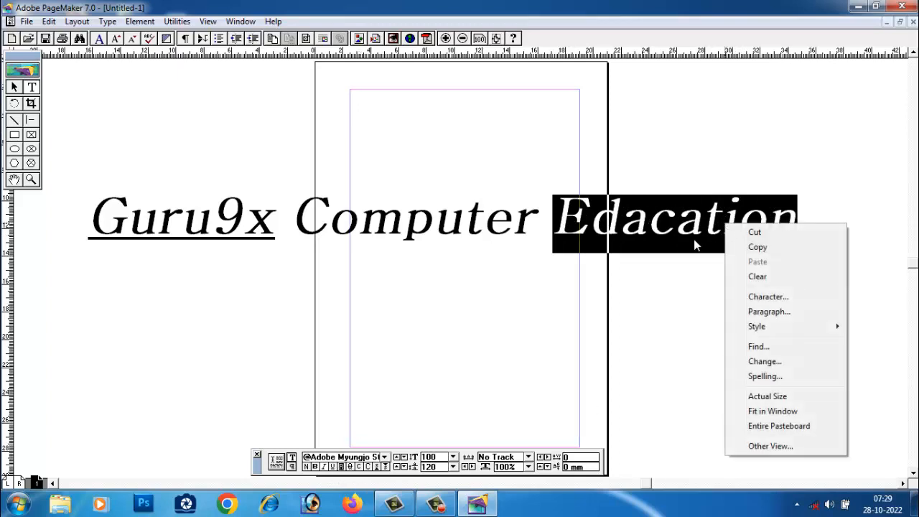
{"action": "left_click", "coordinate": [653, 260]}
{"action": "right_click", "coordinate": [643, 217]}
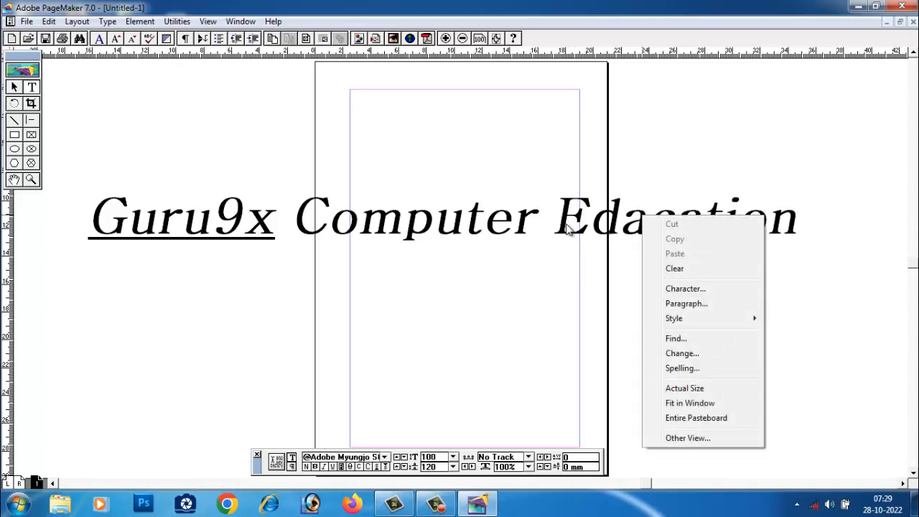
{"action": "left_click", "coordinate": [688, 369]}
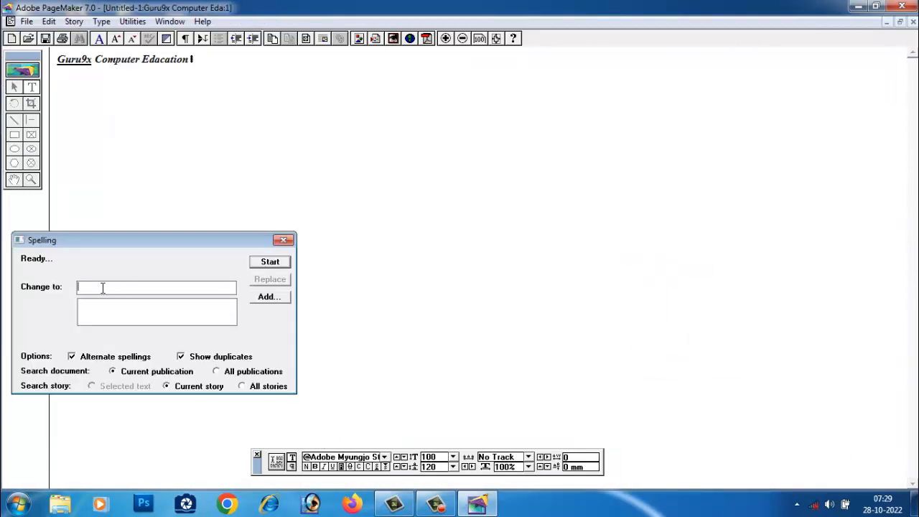
{"action": "left_click", "coordinate": [285, 258]}
{"action": "left_click", "coordinate": [283, 239]}
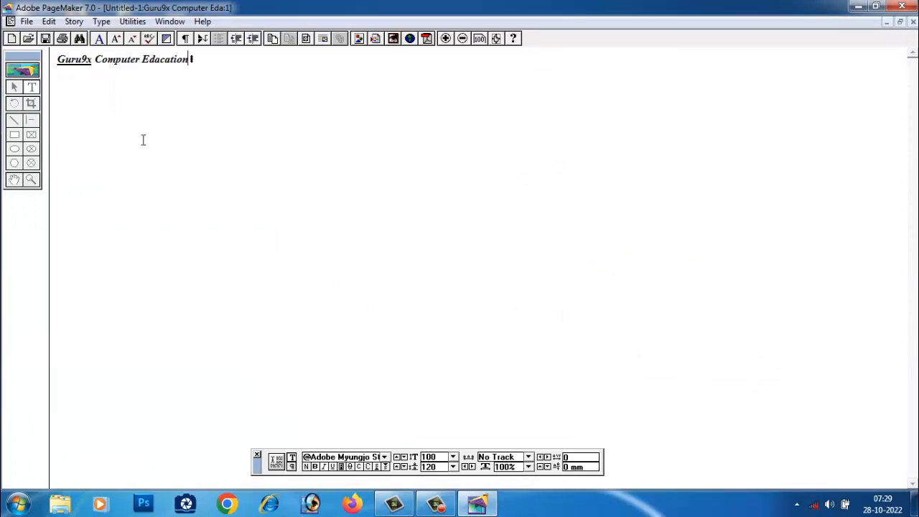
{"action": "double_click", "coordinate": [205, 67]}
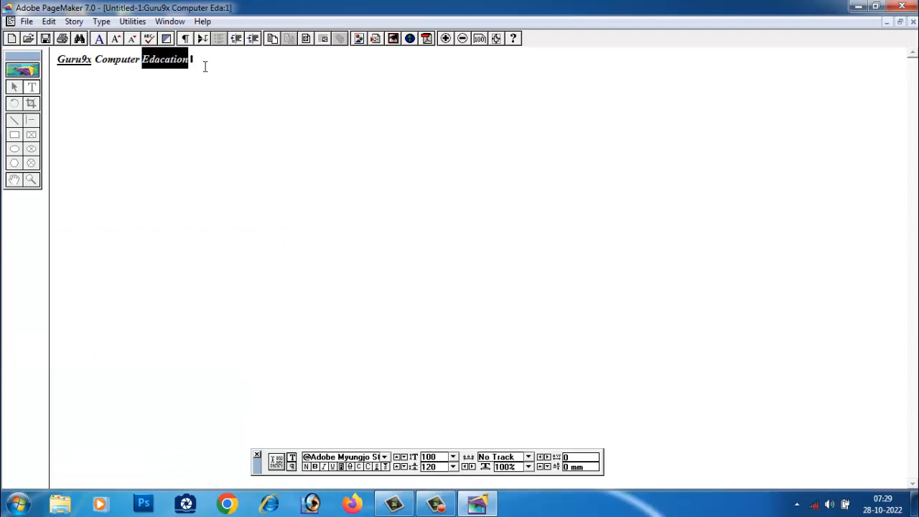
{"action": "left_click", "coordinate": [219, 110]}
{"action": "left_click", "coordinate": [888, 24]}
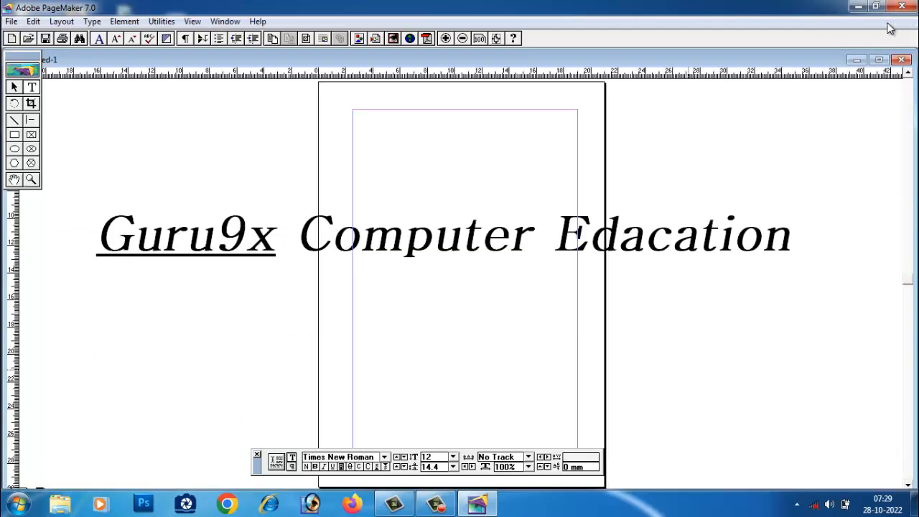
Add "10th" after "Edacation" at the end of the heading, separated by a space.
{"action": "left_click", "coordinate": [799, 239]}
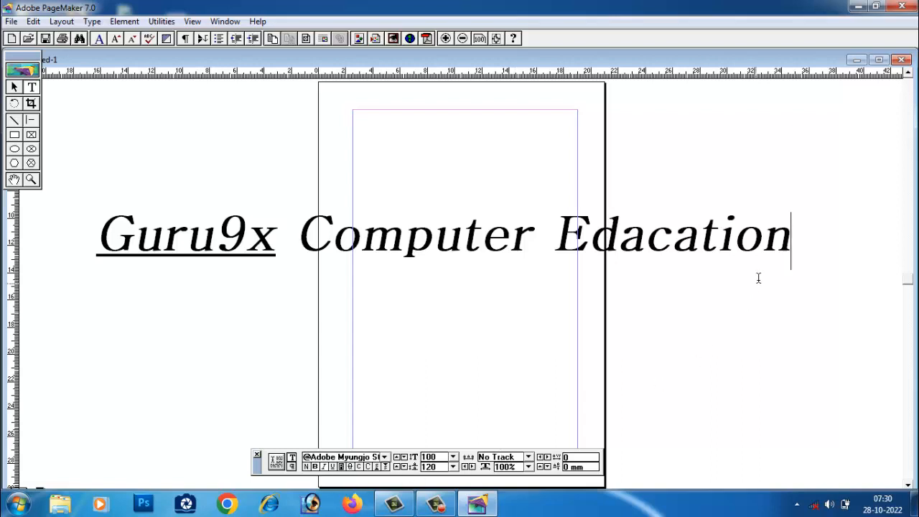
{"action": "key", "text": "Return"}
{"action": "key", "text": "BackSpace"}
{"action": "type", "text": "0"}
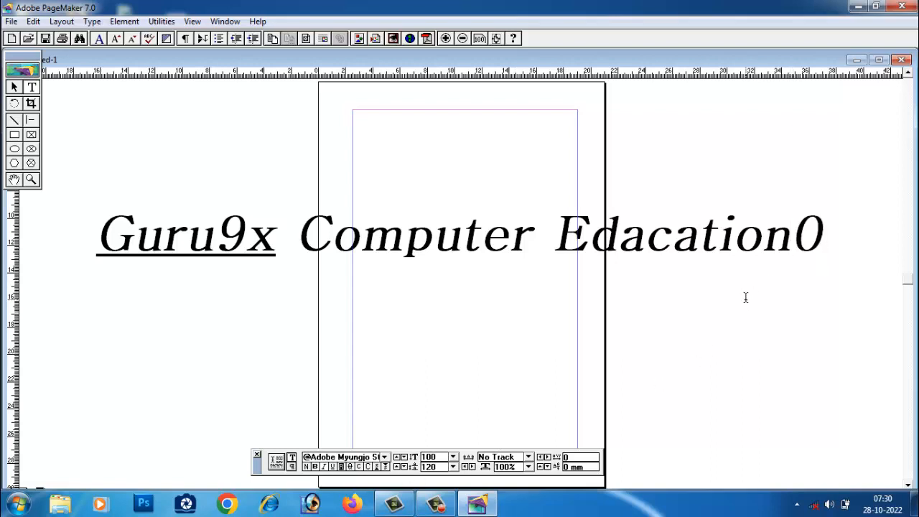
{"action": "key", "text": "BackSpace"}
{"action": "type", "text": "1"}
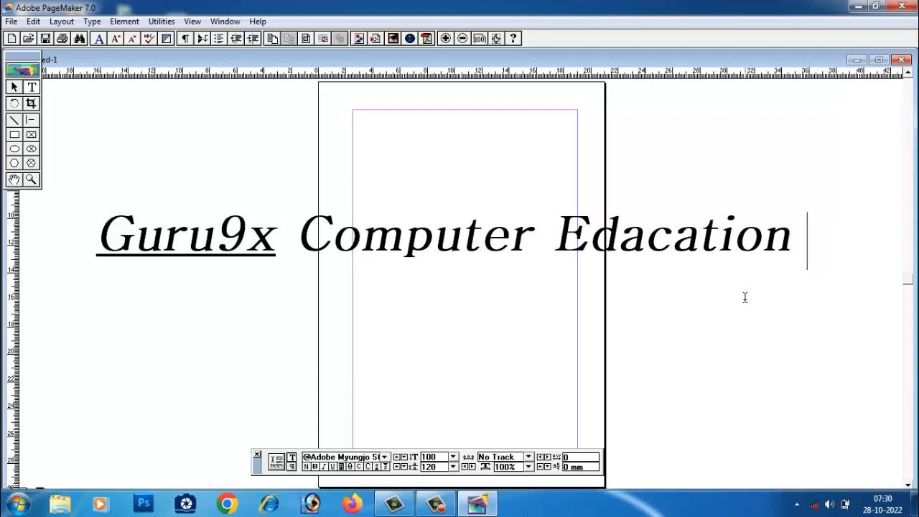
{"action": "type", "text": "0"}
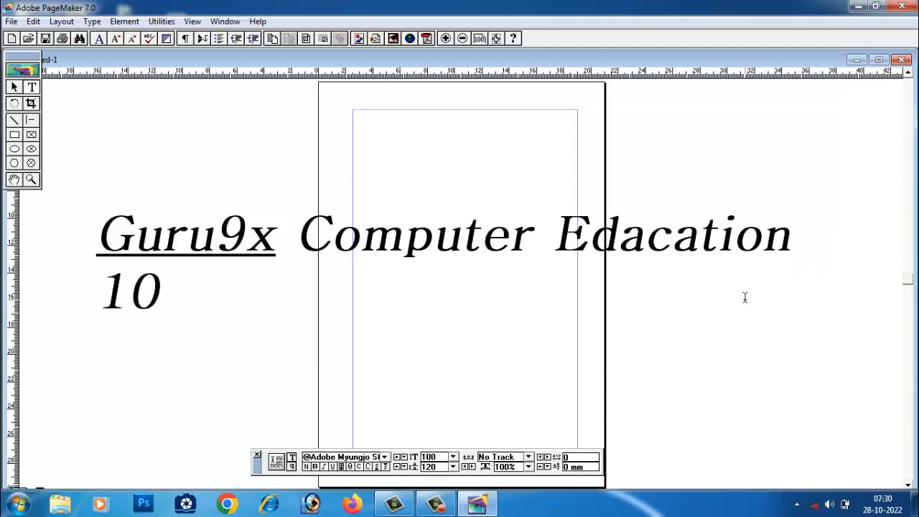
{"action": "type", "text": "th"}
Format only the "th" of "10th" as superscript, and switch it to subscript.
{"action": "left_click_drag", "start_coordinate": [790, 229], "coordinate": [824, 244]}
{"action": "left_click", "coordinate": [785, 327]}
{"action": "left_click", "coordinate": [769, 352]}
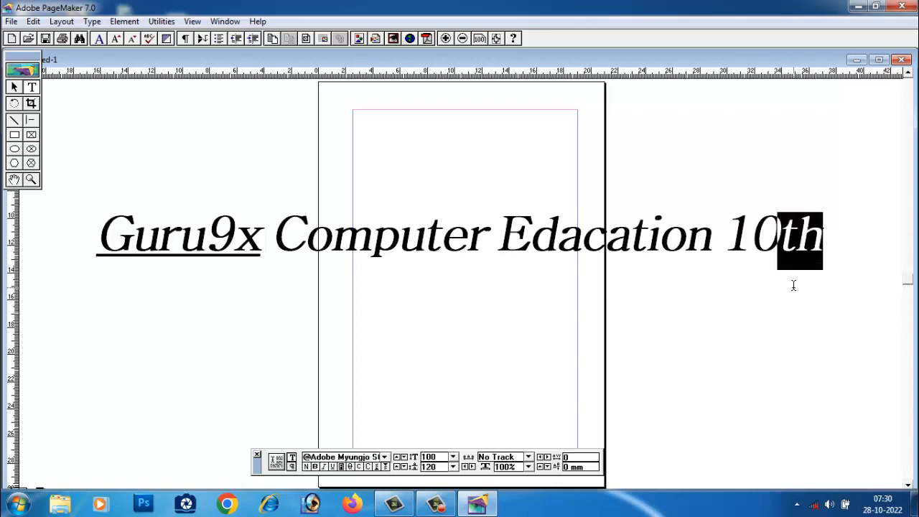
{"action": "left_click", "coordinate": [818, 245]}
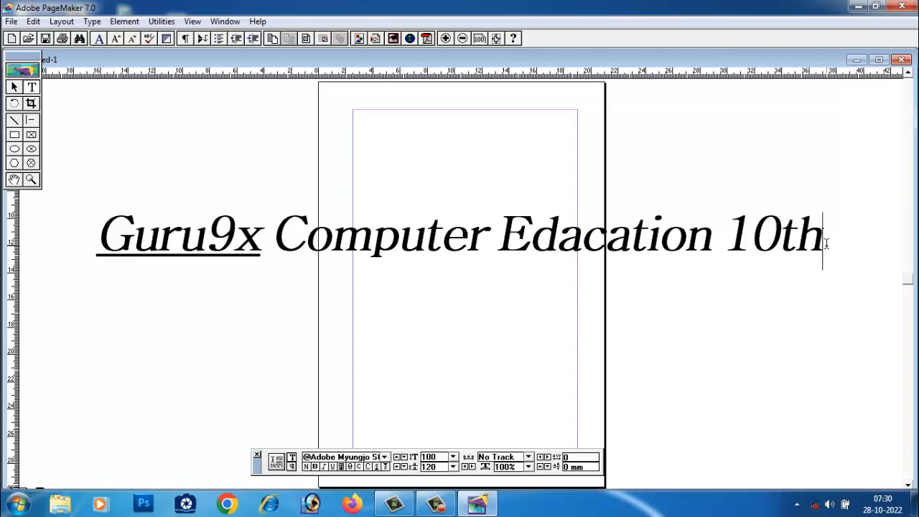
{"action": "left_click", "coordinate": [782, 244]}
{"action": "left_click_drag", "start_coordinate": [779, 243], "coordinate": [836, 243]}
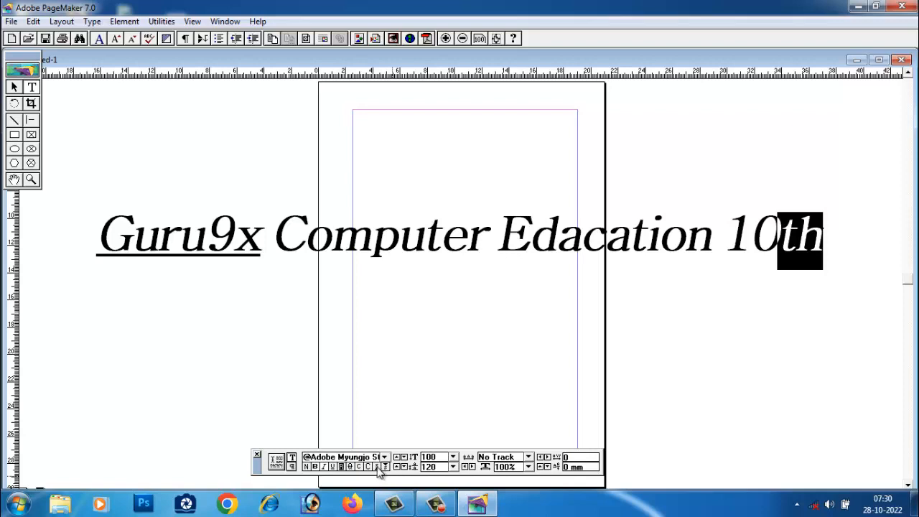
{"action": "left_click", "coordinate": [376, 466]}
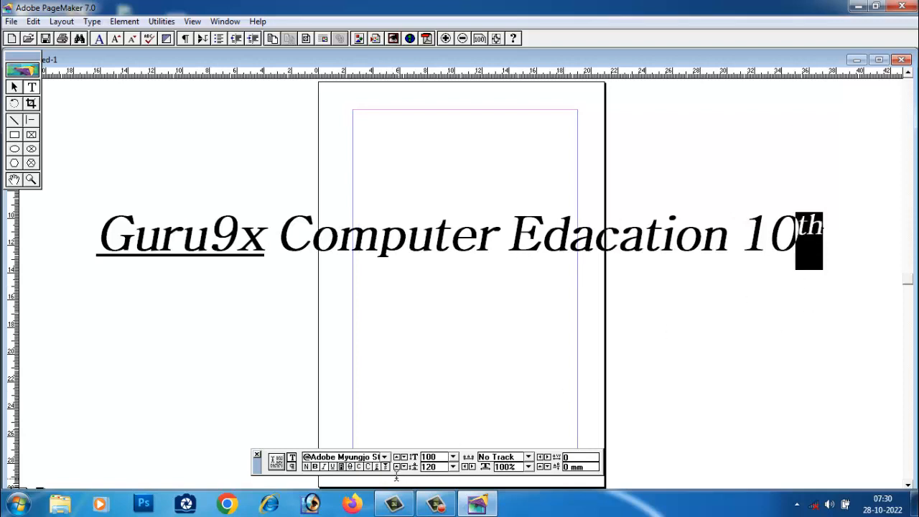
{"action": "left_click", "coordinate": [386, 466]}
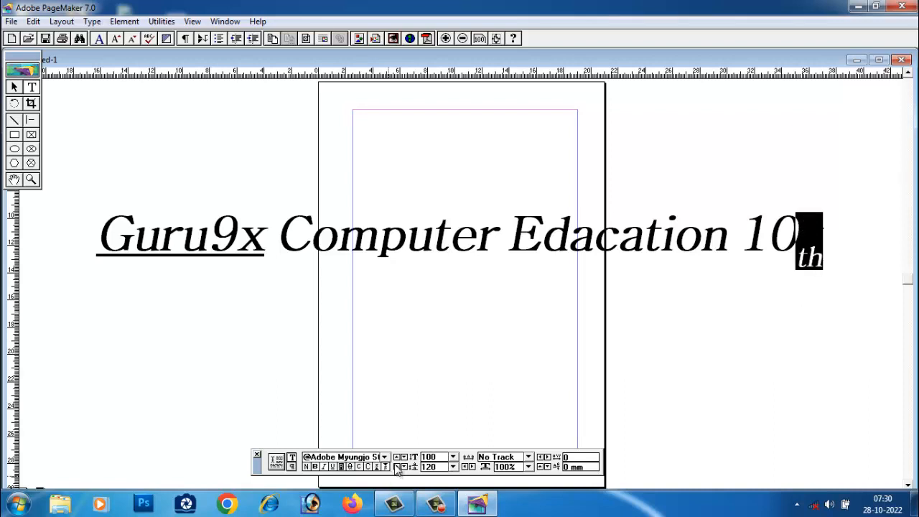
Apply all caps to the subscript "th" and remove the all caps again.
{"action": "left_click", "coordinate": [367, 467]}
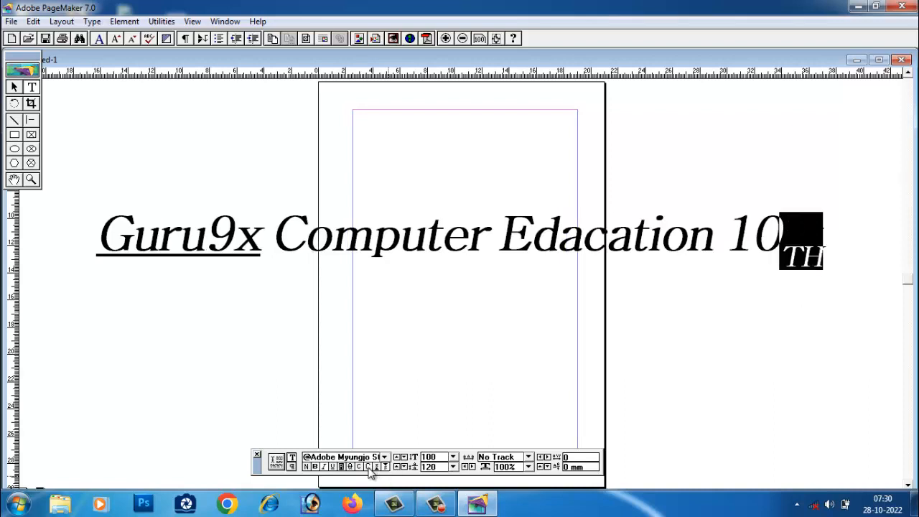
{"action": "left_click", "coordinate": [368, 467]}
{"action": "left_click", "coordinate": [651, 397]}
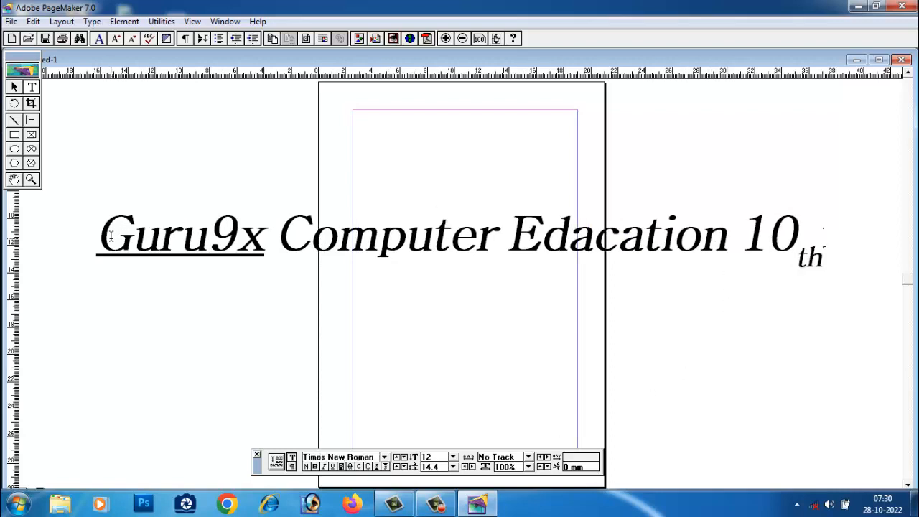
Try all caps and small caps on "Guru9x Computer Edacation", and restore its normal case.
{"action": "left_click_drag", "start_coordinate": [110, 237], "coordinate": [735, 240]}
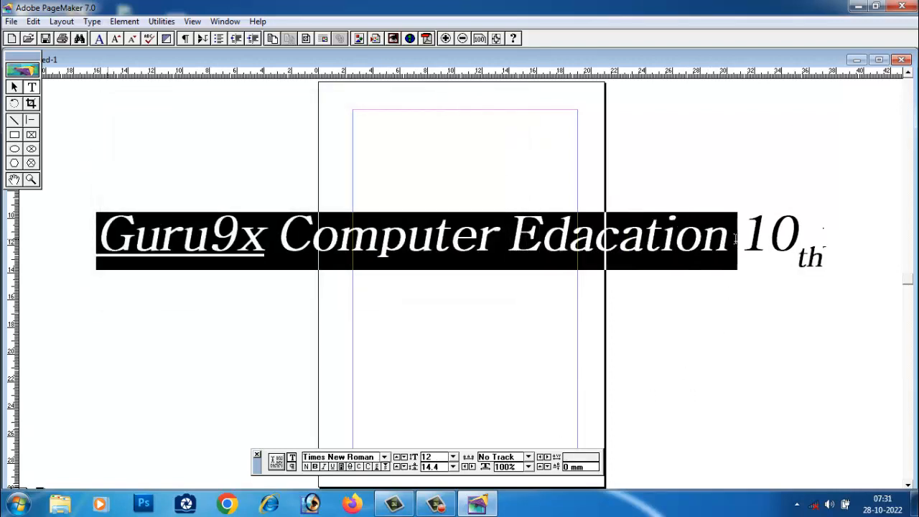
{"action": "left_click", "coordinate": [368, 467]}
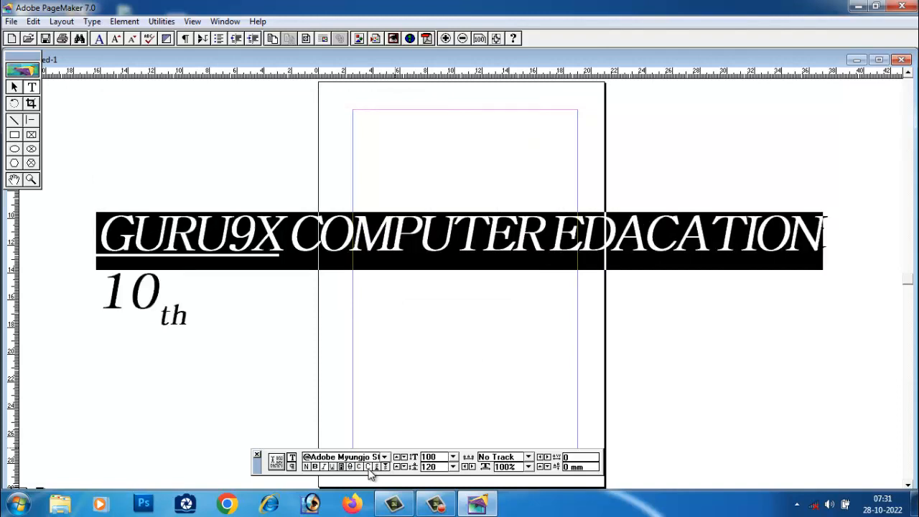
{"action": "left_click", "coordinate": [357, 465]}
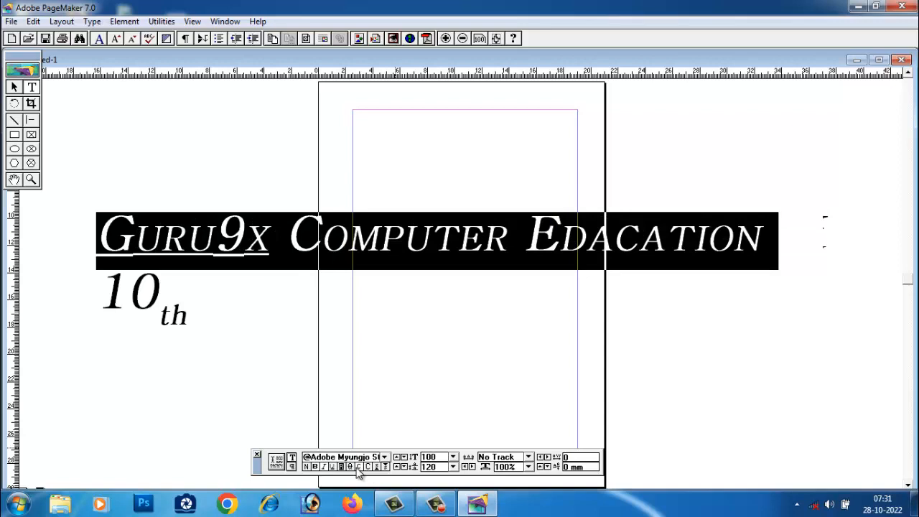
{"action": "left_click", "coordinate": [371, 467]}
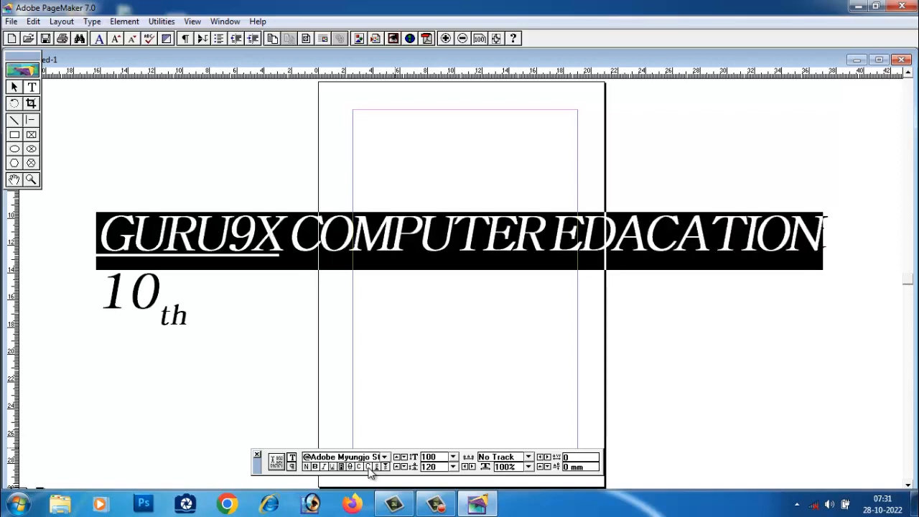
{"action": "left_click", "coordinate": [363, 467]}
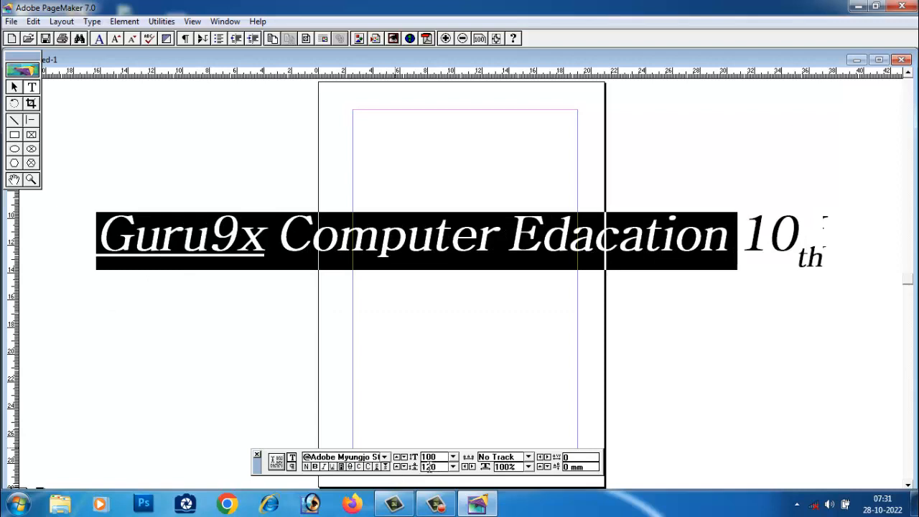
Change the "th" of "10th" in the heading from subscript to superscript.
{"action": "left_click_drag", "start_coordinate": [837, 259], "coordinate": [794, 263]}
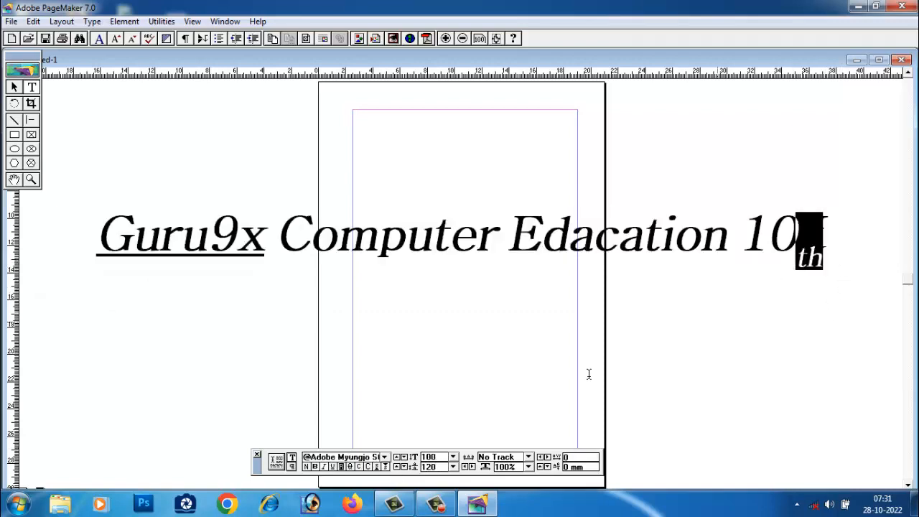
{"action": "left_click", "coordinate": [377, 467]}
{"action": "left_click", "coordinate": [385, 466]}
{"action": "left_click", "coordinate": [378, 467]}
{"action": "left_click", "coordinate": [829, 238]}
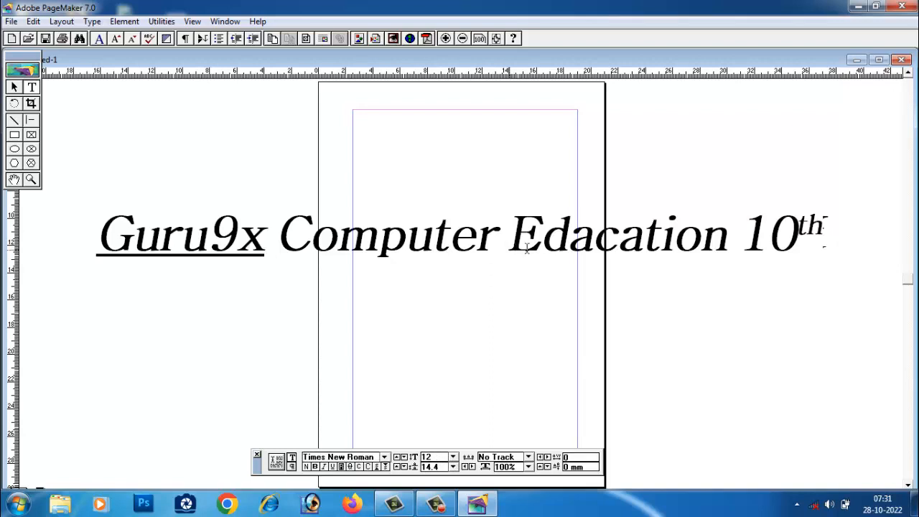
Add a second line below the heading reading "Guru9x youtubreclass".
{"action": "left_click", "coordinate": [837, 225]}
{"action": "left_click", "coordinate": [822, 229]}
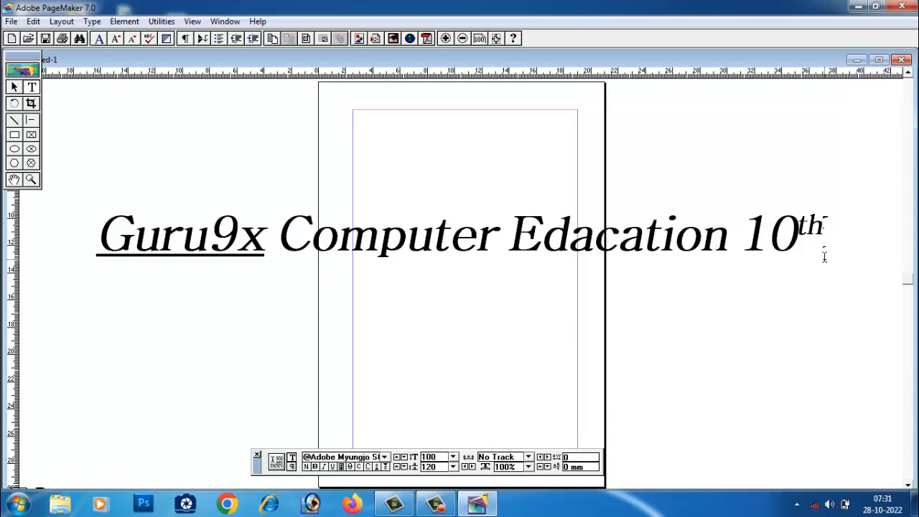
{"action": "key", "text": "Return"}
{"action": "type", "text": "Guru"}
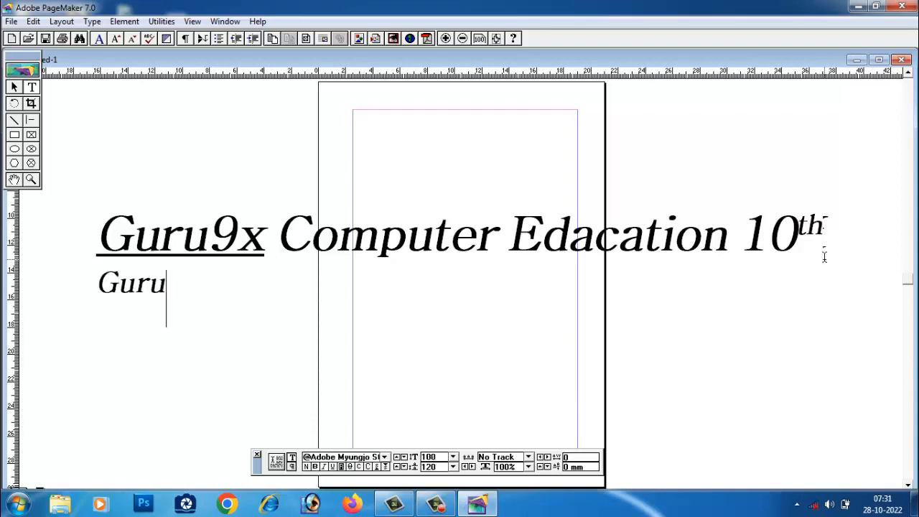
{"action": "type", "text": "9c"}
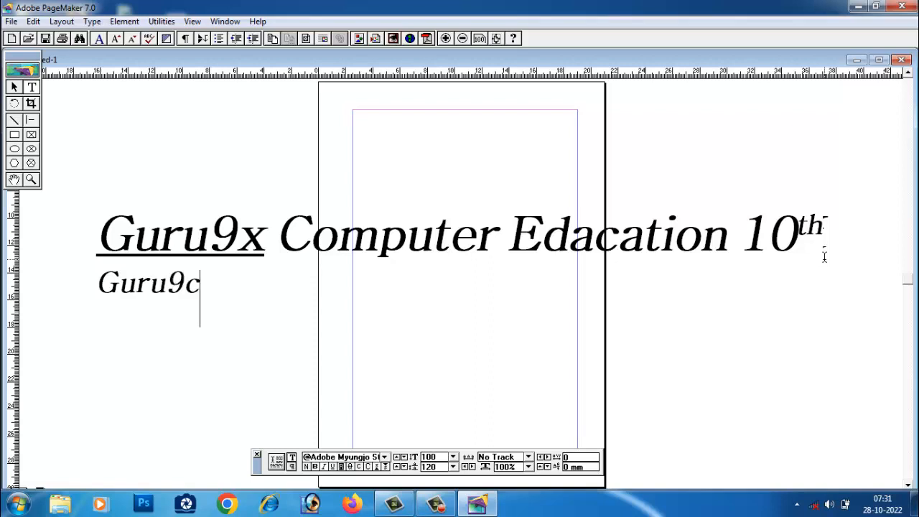
{"action": "key", "text": "BackSpace"}
{"action": "type", "text": "x yo"}
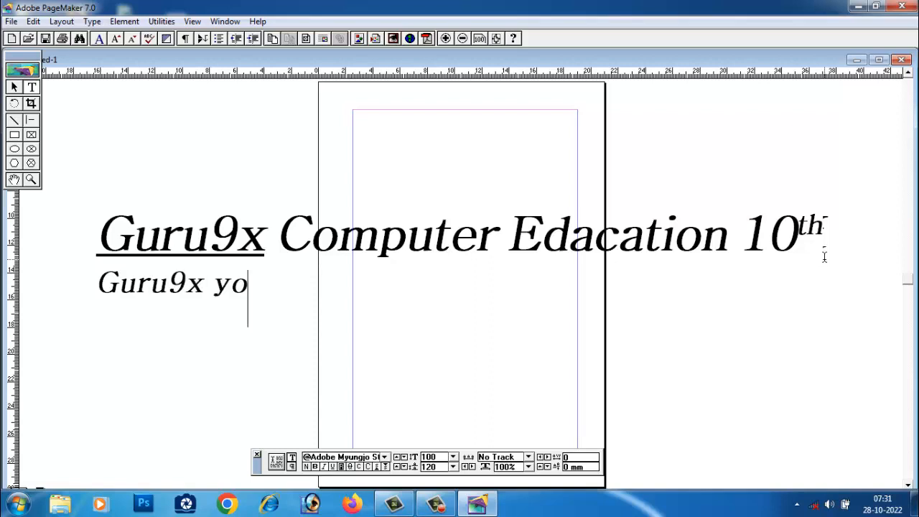
{"action": "type", "text": "utubr "}
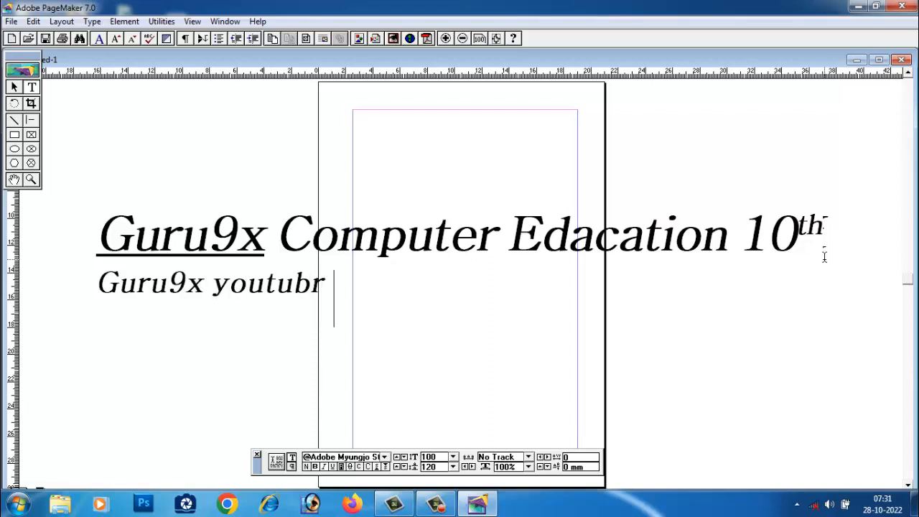
{"action": "type", "text": "e"}
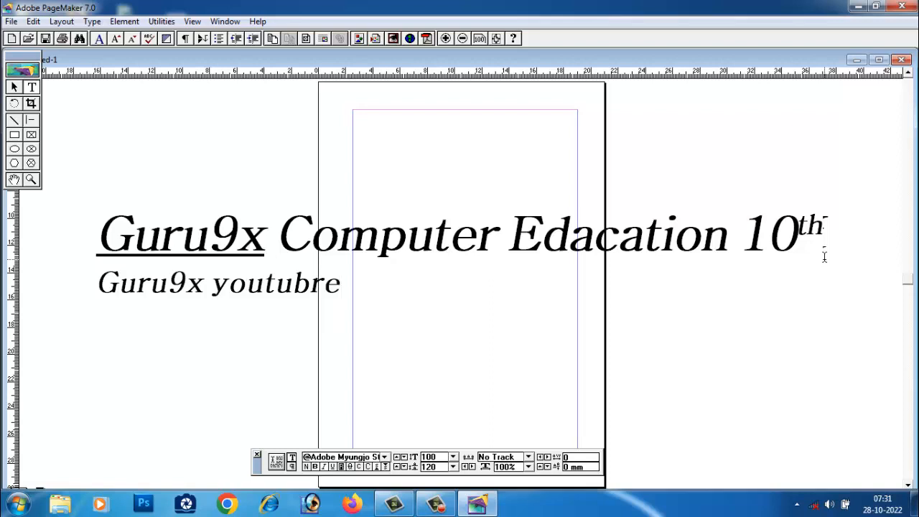
{"action": "type", "text": "class"}
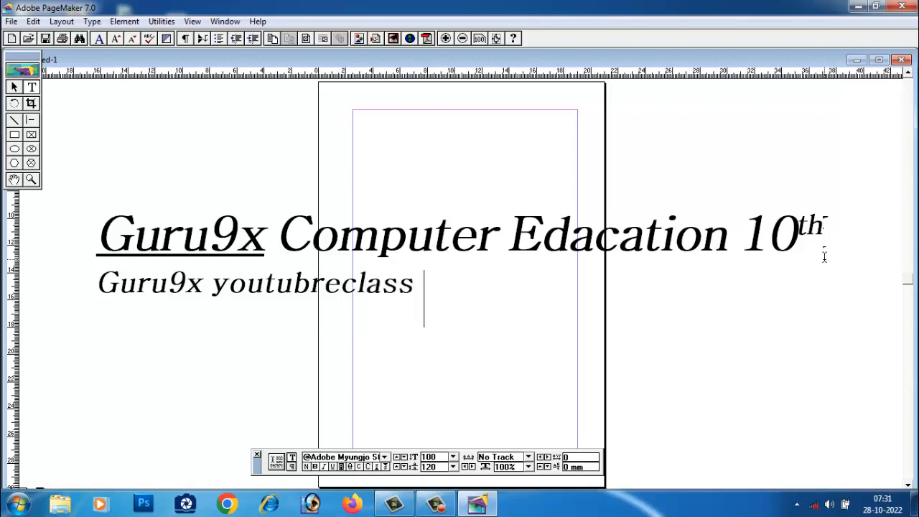
Edit the second line's misspelled word so that the line reads "Guru9x youtube be reclass".
{"action": "left_click", "coordinate": [309, 293]}
{"action": "type", "text": "ub"}
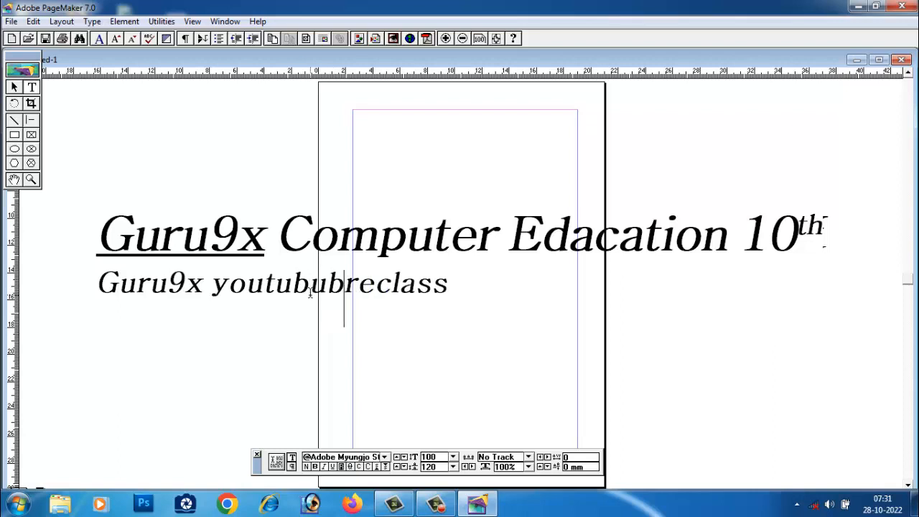
{"action": "type", "text": "e"}
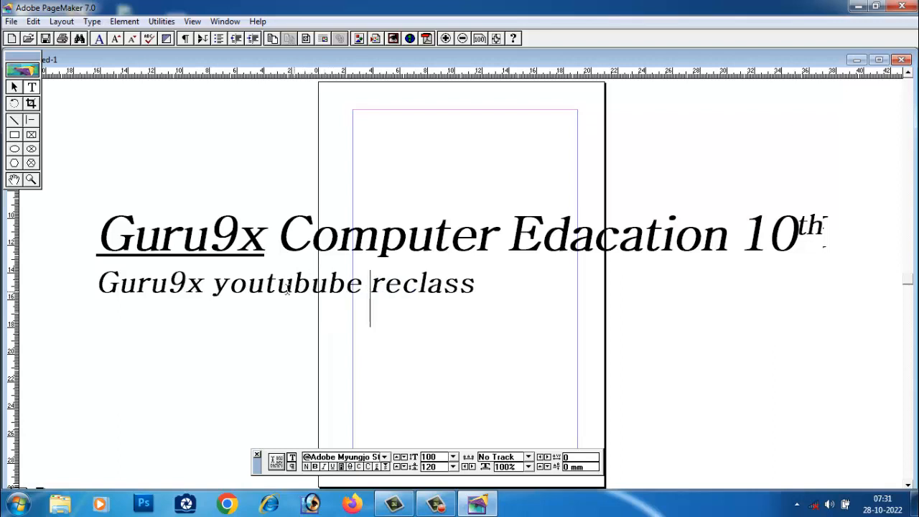
{"action": "left_click_drag", "start_coordinate": [309, 287], "coordinate": [326, 288]}
{"action": "type", "text": "e"}
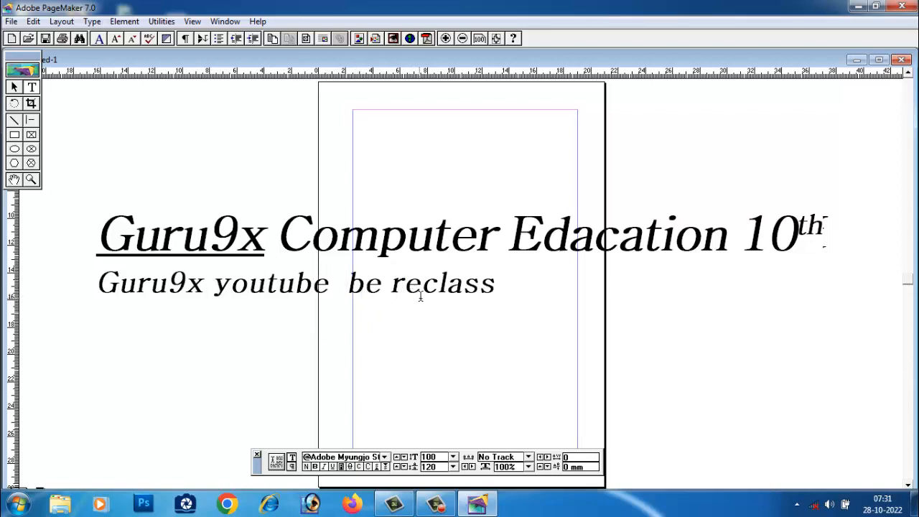
{"action": "left_click", "coordinate": [513, 284]}
Select the heading and the second line together and set their leading to 100.
{"action": "left_click", "coordinate": [178, 258]}
{"action": "left_click_drag", "start_coordinate": [354, 257], "coordinate": [369, 298]}
{"action": "left_click", "coordinate": [374, 306]}
{"action": "left_click_drag", "start_coordinate": [504, 294], "coordinate": [108, 230]}
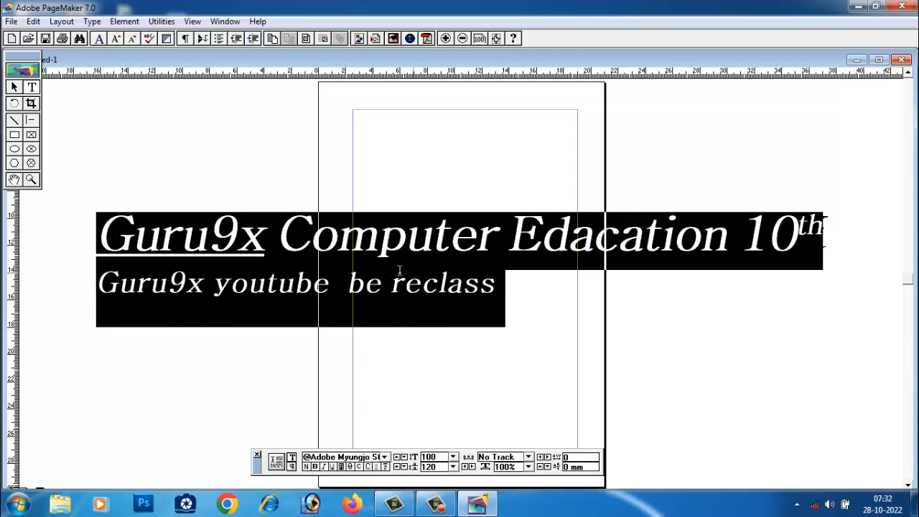
{"action": "left_click", "coordinate": [452, 466]}
{"action": "left_click", "coordinate": [452, 440]}
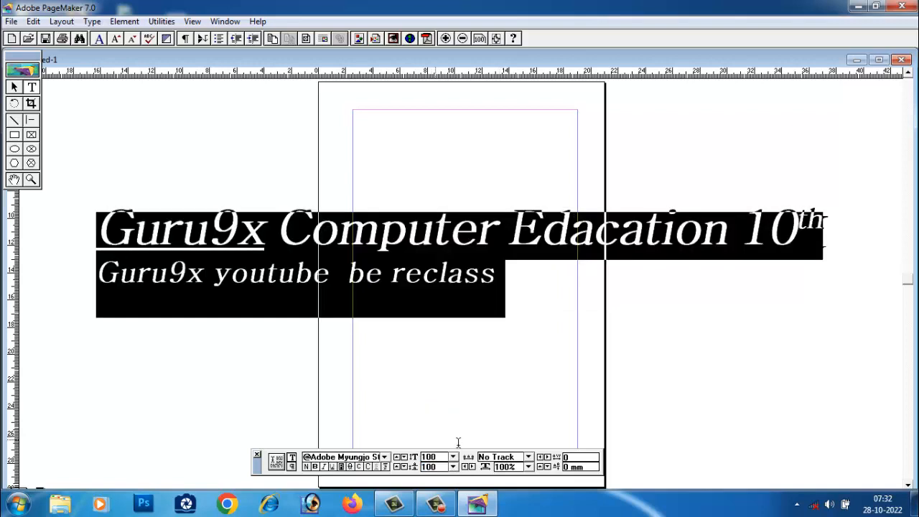
Lower the leading of both lines in small steps to 97.6, and raise it to 99.
{"action": "left_click", "coordinate": [403, 467]}
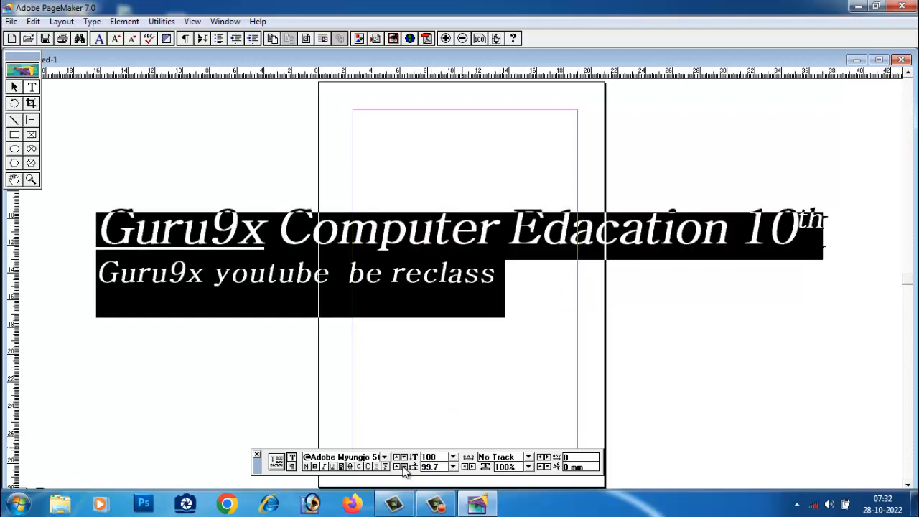
{"action": "left_click", "coordinate": [403, 467]}
{"action": "left_click", "coordinate": [403, 467]}
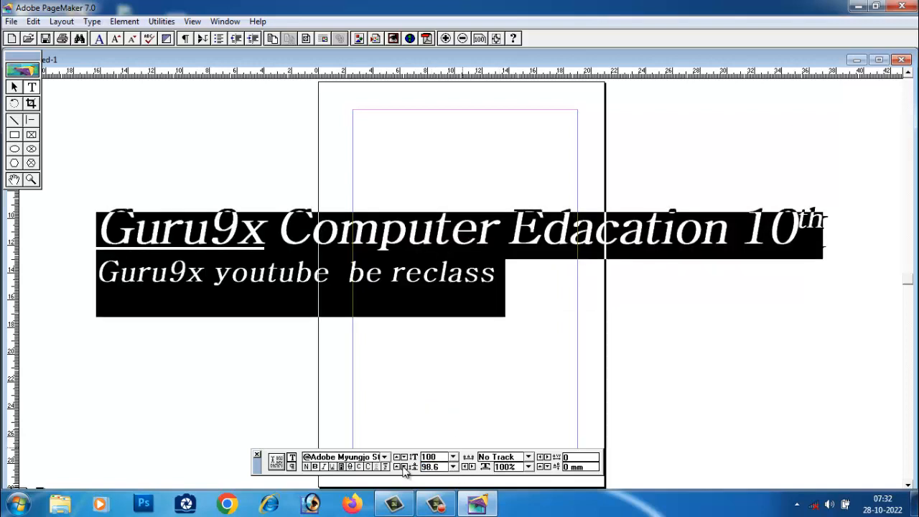
{"action": "left_click", "coordinate": [404, 467]}
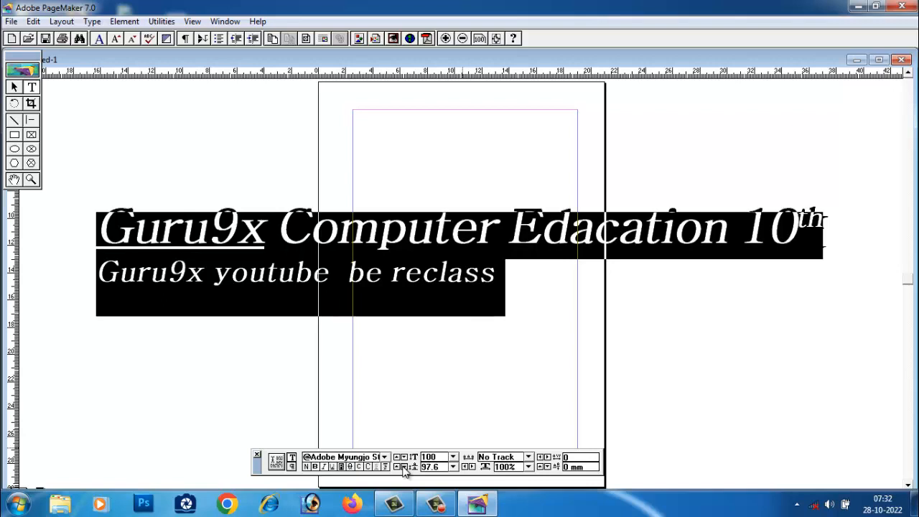
{"action": "left_click", "coordinate": [397, 467]}
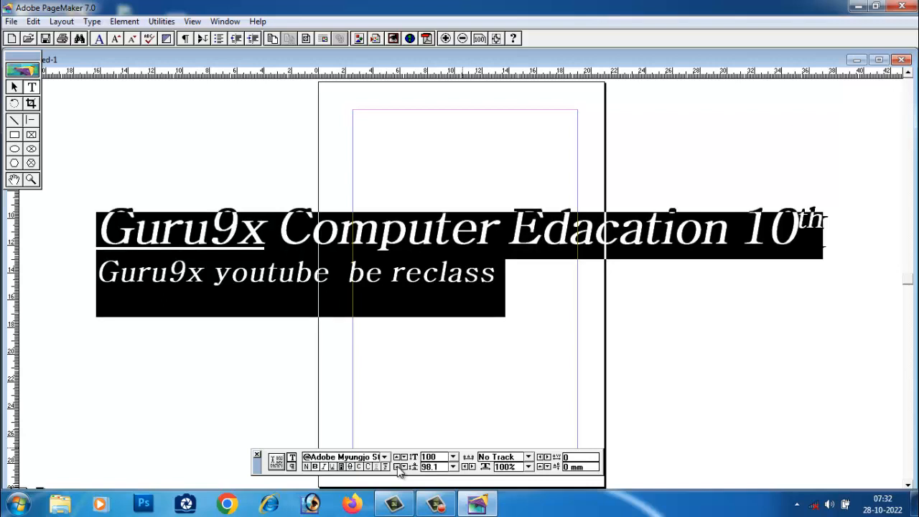
{"action": "left_click", "coordinate": [453, 466]}
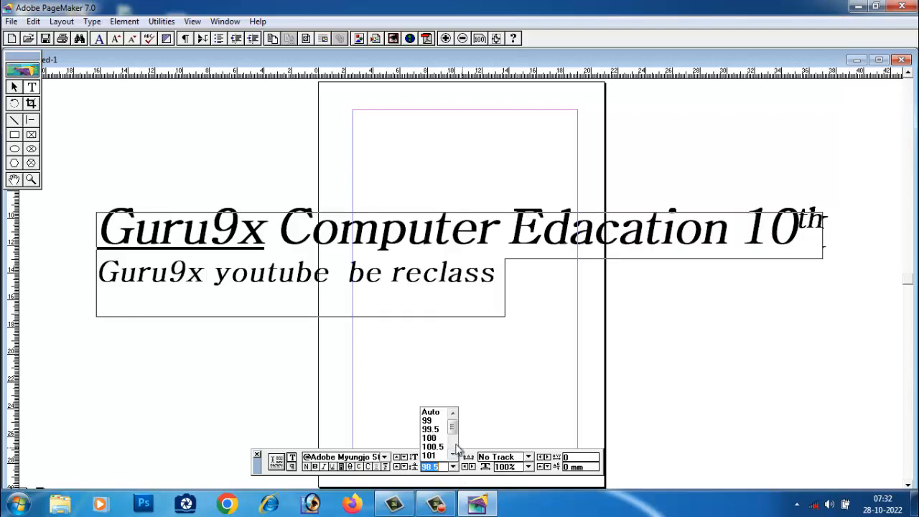
{"action": "left_click", "coordinate": [427, 420]}
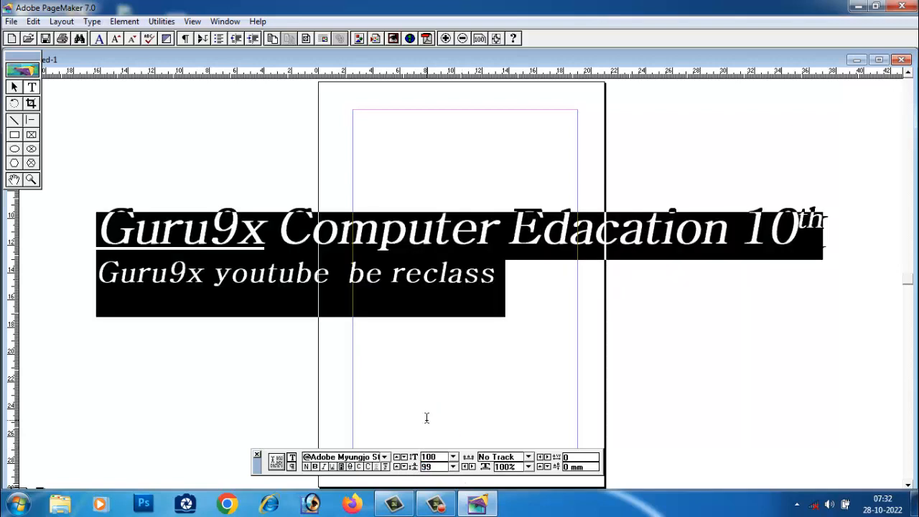
Set the leading of both lines to 200 and move the text block upwards and slightly to the right.
{"action": "left_click", "coordinate": [453, 466]}
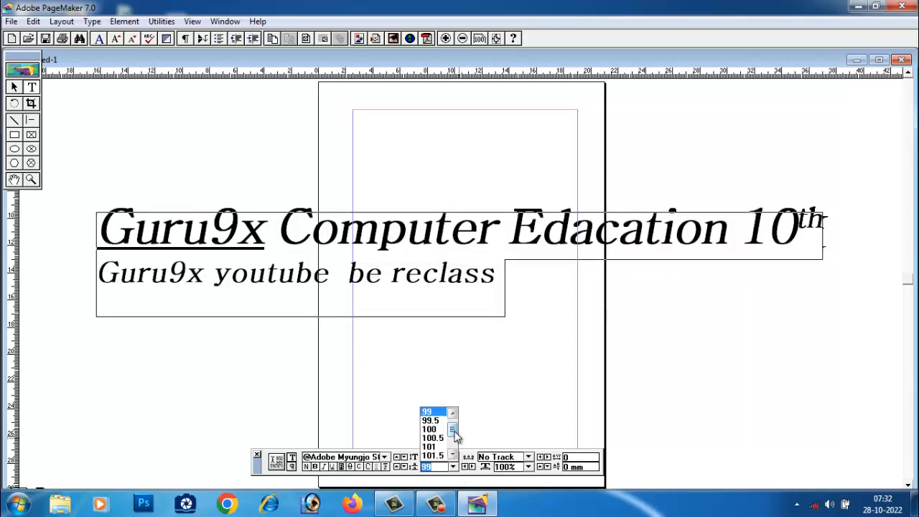
{"action": "scroll", "coordinate": [438, 438], "scroll_direction": "down", "scroll_amount": 1}
{"action": "left_click", "coordinate": [428, 446]}
{"action": "left_click", "coordinate": [477, 371]}
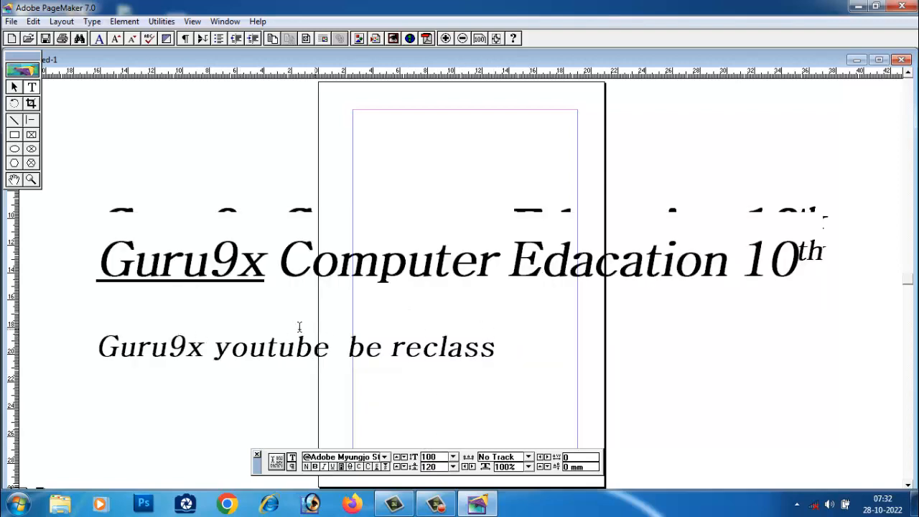
{"action": "left_click", "coordinate": [14, 86]}
{"action": "mouse_move", "coordinate": [383, 265]}
{"action": "left_mouse_down"}
{"action": "mouse_move", "coordinate": [378, 273]}
{"action": "mouse_move", "coordinate": [380, 253]}
{"action": "left_mouse_up"}
Select all the text in the block and set its leading to 101.
{"action": "left_click", "coordinate": [30, 86]}
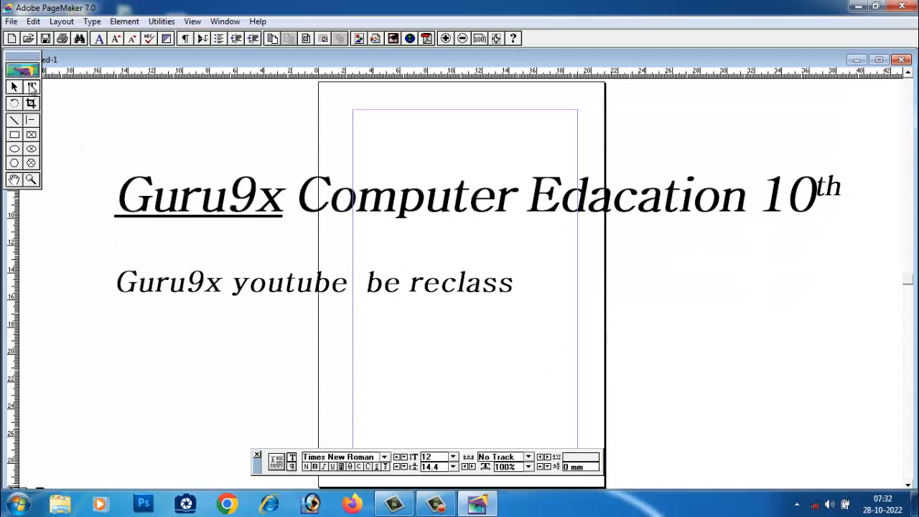
{"action": "left_click_drag", "start_coordinate": [118, 197], "coordinate": [653, 328]}
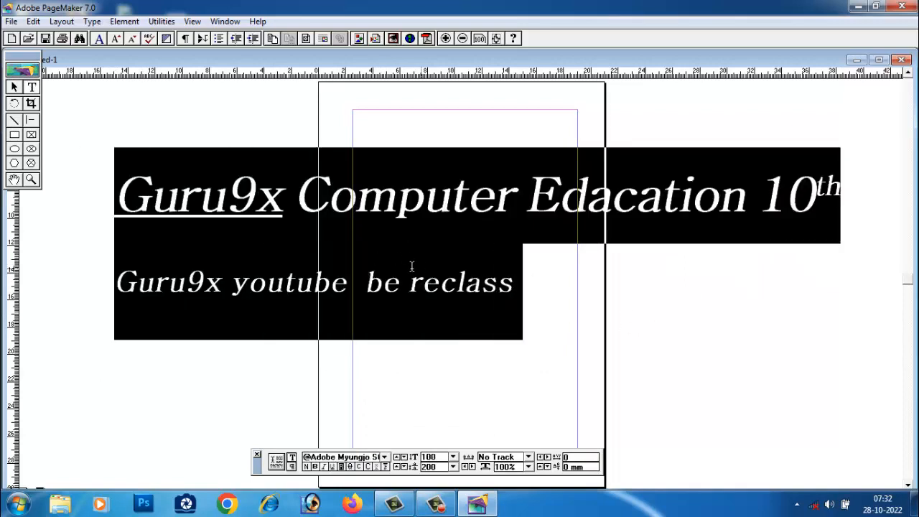
{"action": "left_click", "coordinate": [453, 466]}
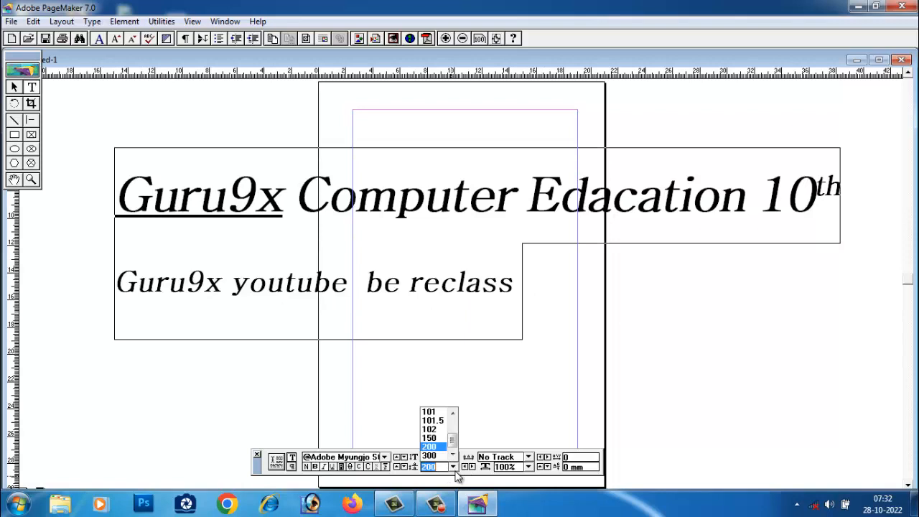
{"action": "left_click", "coordinate": [430, 408]}
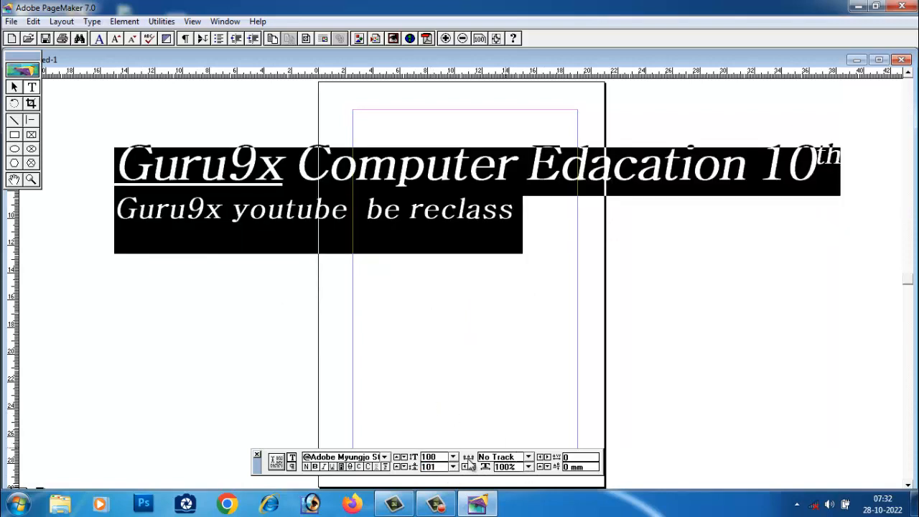
{"action": "left_click", "coordinate": [498, 411]}
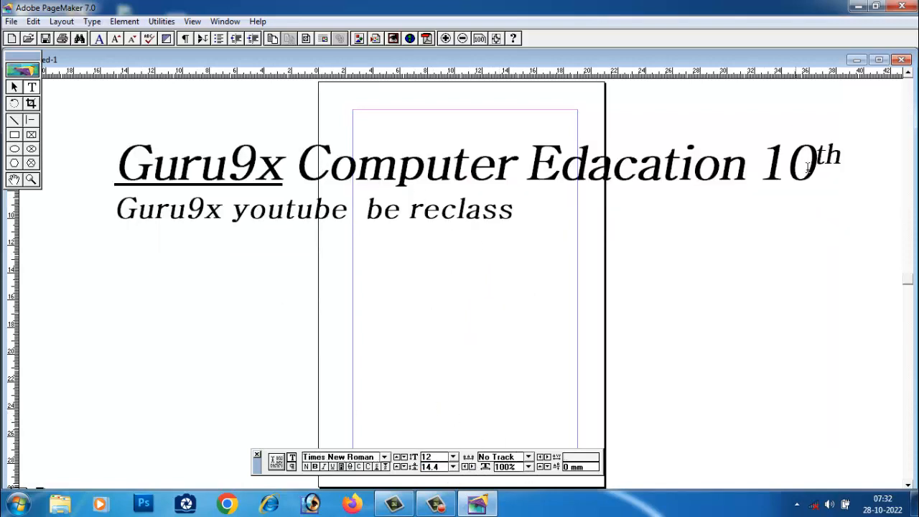
Try Normal and Loose tracking on both text lines, and set their tracking to Very Tight.
{"action": "left_click_drag", "start_coordinate": [528, 216], "coordinate": [117, 149]}
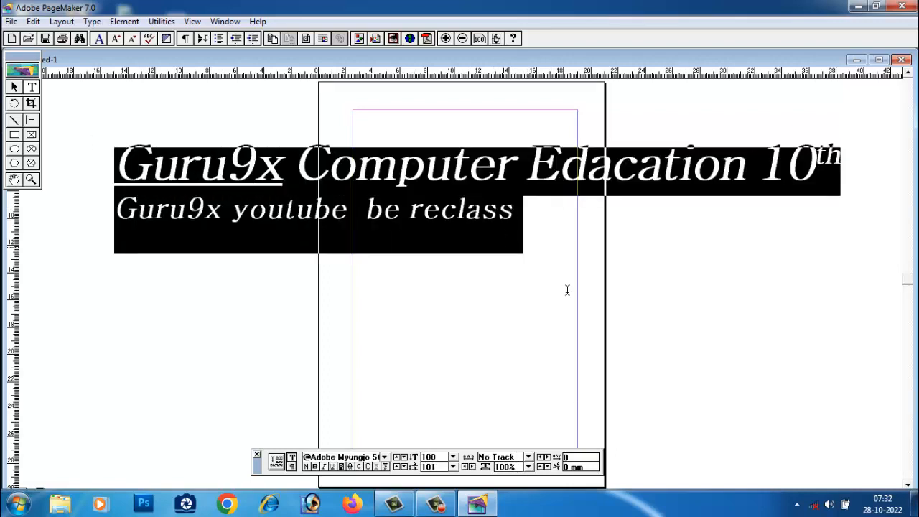
{"action": "left_click", "coordinate": [528, 457]}
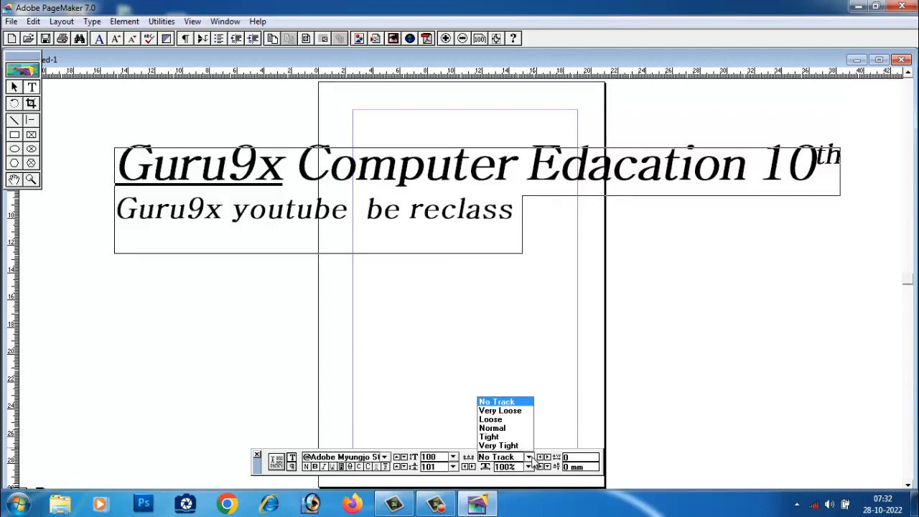
{"action": "left_click", "coordinate": [504, 429]}
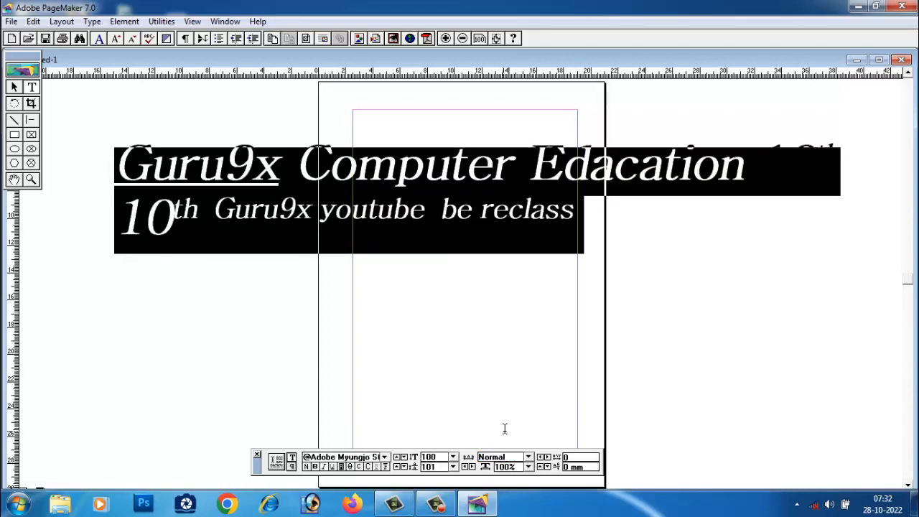
{"action": "left_click", "coordinate": [528, 457]}
{"action": "left_click", "coordinate": [495, 420]}
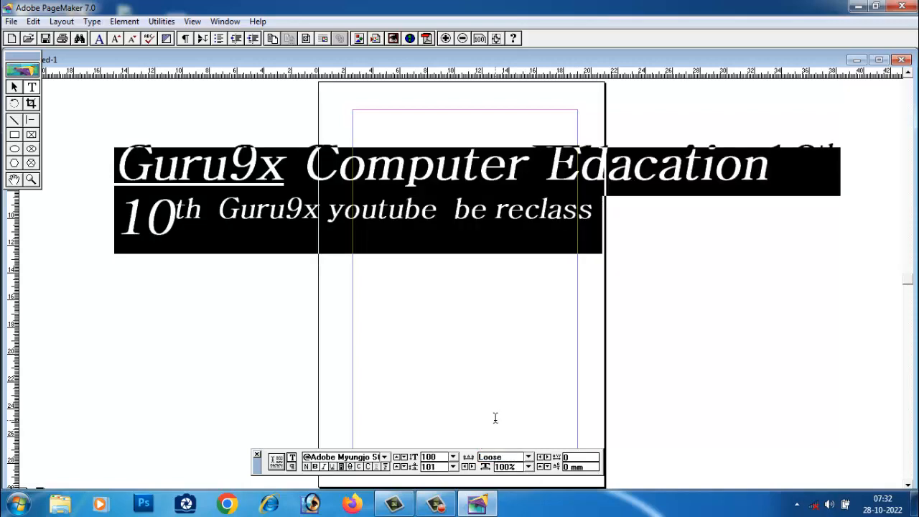
{"action": "left_click", "coordinate": [528, 457]}
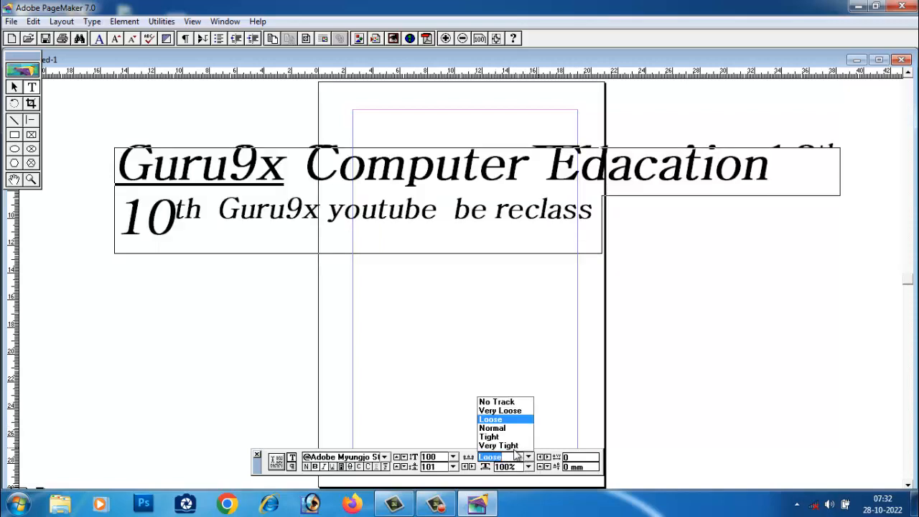
{"action": "left_click", "coordinate": [507, 442]}
{"action": "left_click", "coordinate": [505, 237]}
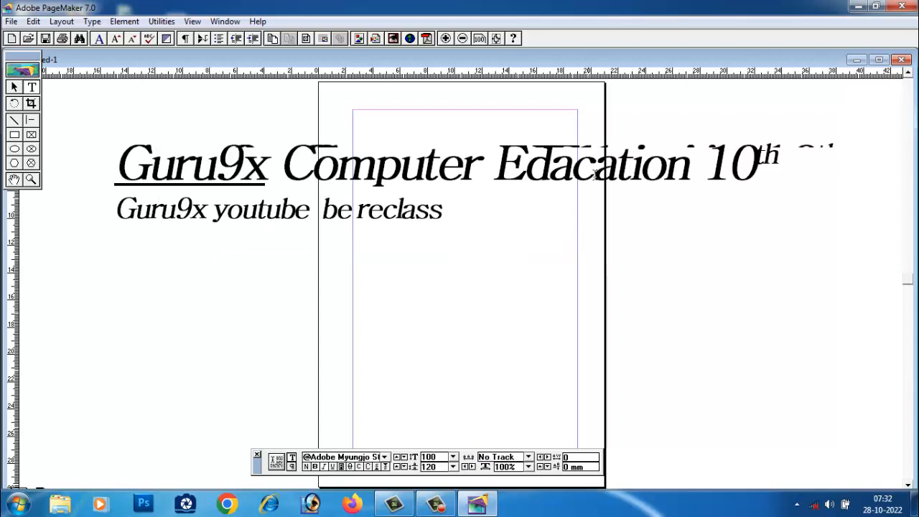
Set the tracking of both text lines to Very Loose.
{"action": "left_click_drag", "start_coordinate": [482, 221], "coordinate": [106, 184]}
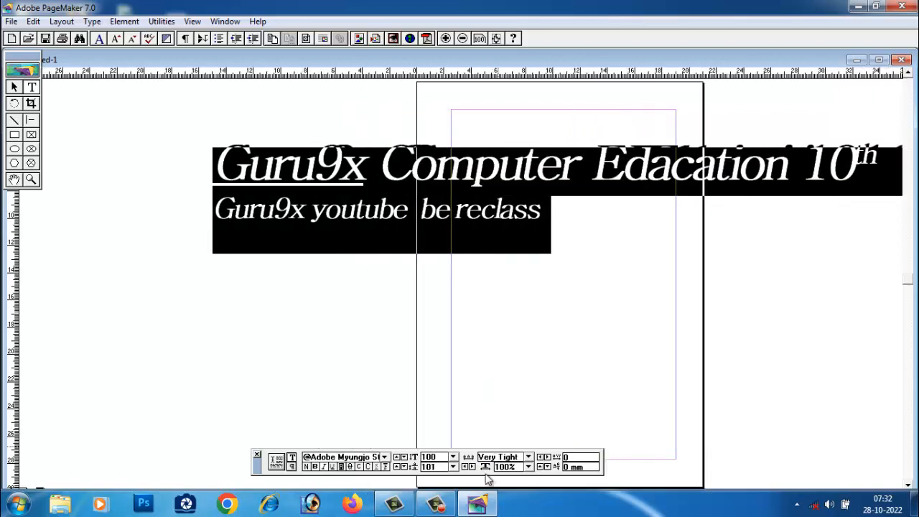
{"action": "left_click", "coordinate": [528, 457]}
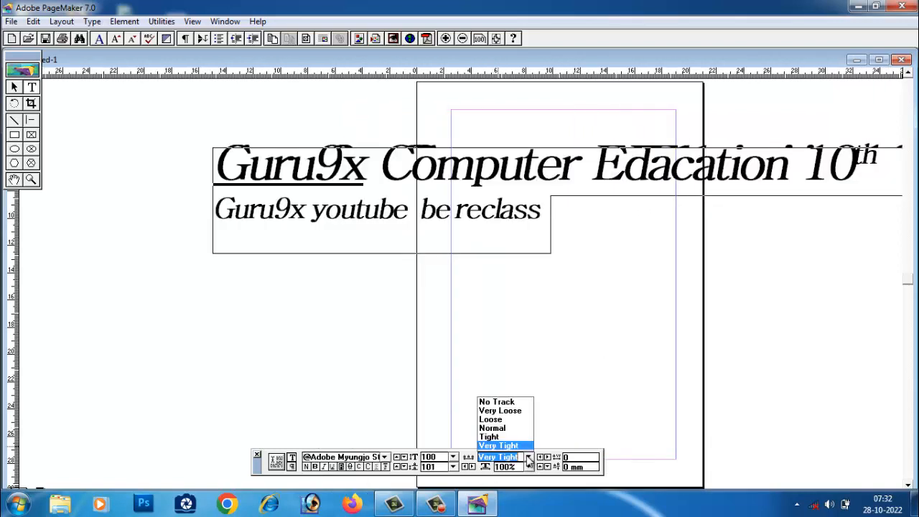
{"action": "left_click", "coordinate": [521, 411]}
{"action": "left_click", "coordinate": [597, 263]}
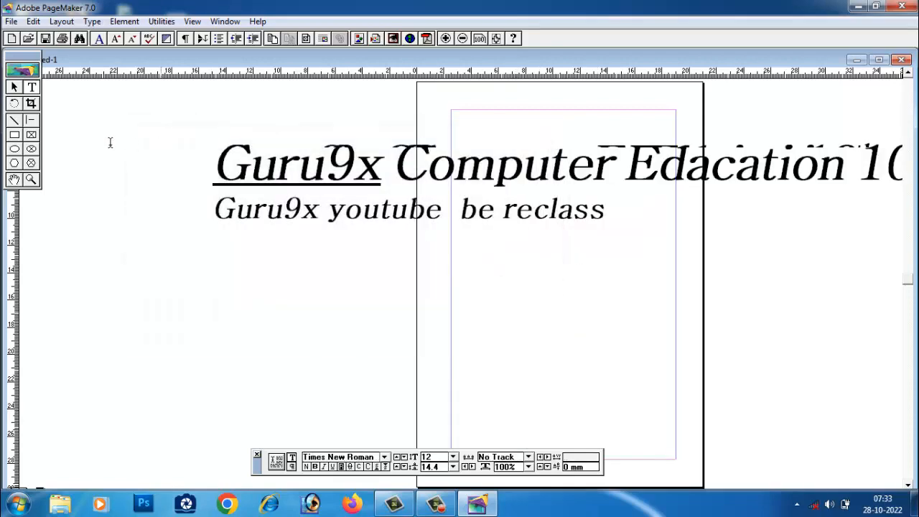
Move the text block left and down to about X 49.8 mm, Y 67 mm, across the upper part of the page.
{"action": "left_click", "coordinate": [30, 180]}
{"action": "left_click", "coordinate": [462, 38]}
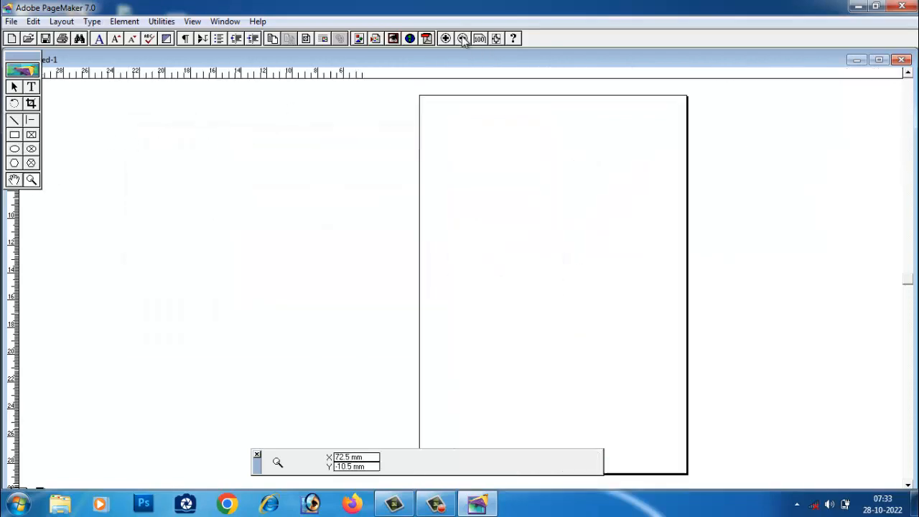
{"action": "left_click", "coordinate": [445, 38]}
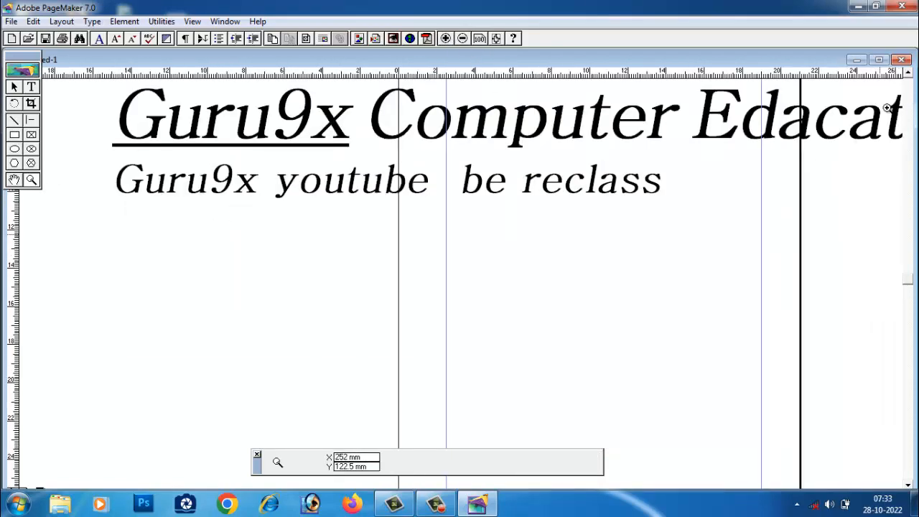
{"action": "left_click", "coordinate": [14, 86]}
{"action": "left_click_drag", "start_coordinate": [319, 134], "coordinate": [276, 229]}
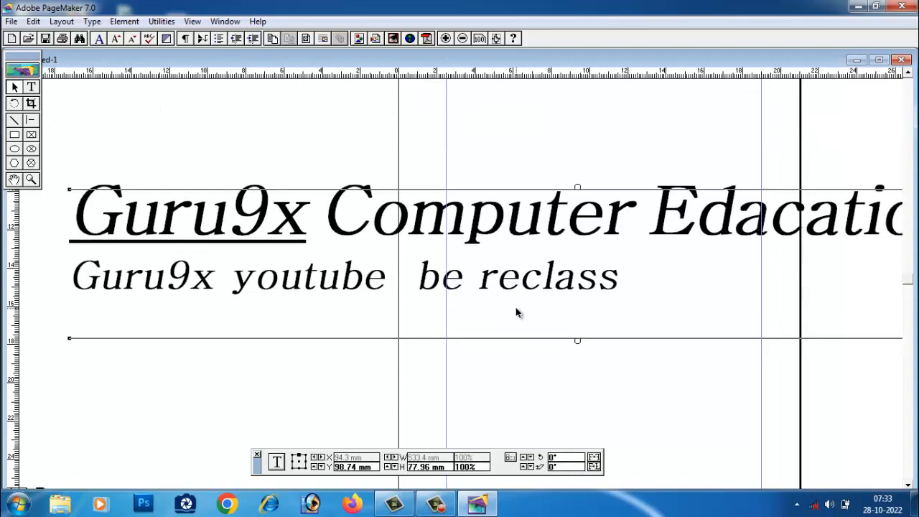
{"action": "left_click", "coordinate": [462, 38]}
{"action": "left_click_drag", "start_coordinate": [534, 253], "coordinate": [492, 214]}
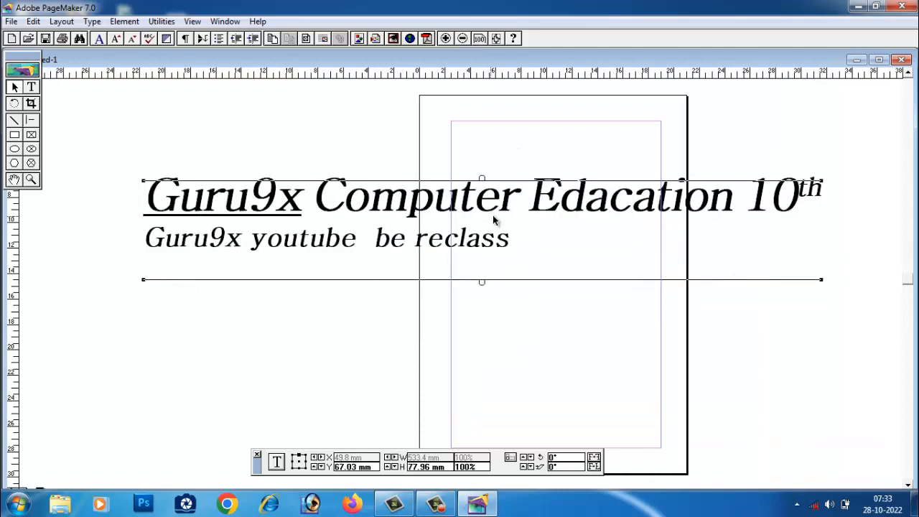
{"action": "left_click", "coordinate": [691, 300]}
Select the heading text from the last letter of "Computer" through "10th" and raise its kerning in small steps beyond 0.25.
{"action": "left_click", "coordinate": [303, 211]}
{"action": "left_click", "coordinate": [31, 87]}
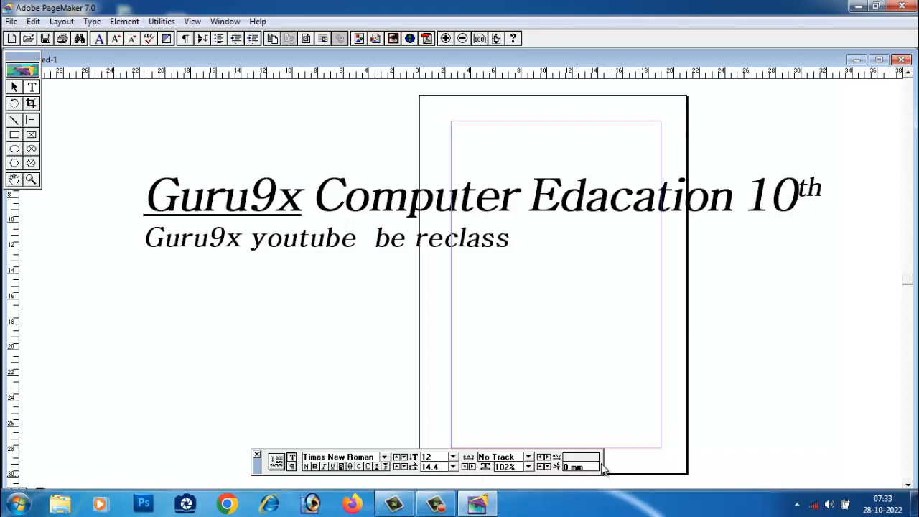
{"action": "left_click_drag", "start_coordinate": [823, 189], "coordinate": [497, 194]}
{"action": "left_click", "coordinate": [549, 457]}
{"action": "left_click", "coordinate": [549, 456]}
{"action": "left_click", "coordinate": [549, 456]}
{"action": "left_click", "coordinate": [549, 457]}
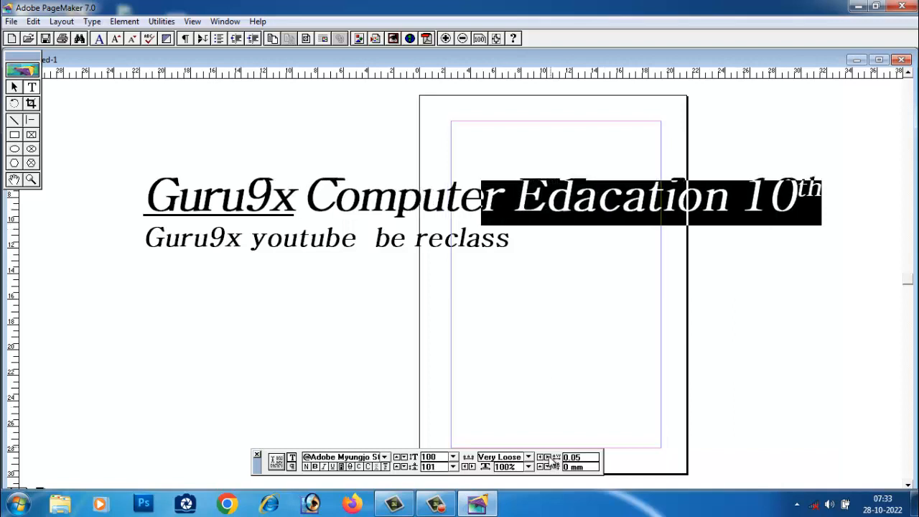
{"action": "left_click", "coordinate": [549, 456]}
{"action": "left_click", "coordinate": [549, 457]}
{"action": "left_click", "coordinate": [549, 456]}
{"action": "left_click", "coordinate": [549, 457]}
{"action": "left_click", "coordinate": [549, 456]}
{"action": "left_click", "coordinate": [550, 456]}
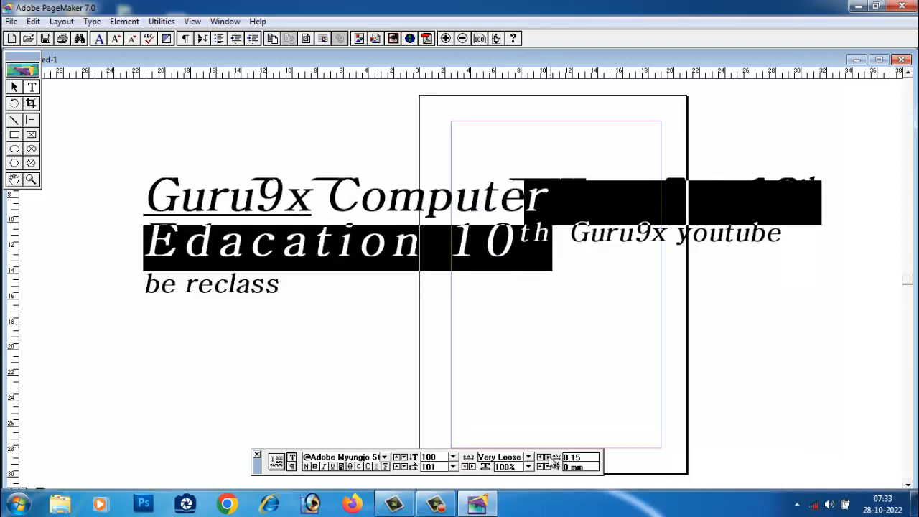
{"action": "left_click", "coordinate": [550, 457]}
{"action": "left_click", "coordinate": [550, 456]}
{"action": "left_click", "coordinate": [549, 457]}
{"action": "left_click", "coordinate": [550, 456]}
{"action": "left_click", "coordinate": [550, 456]}
{"action": "left_click", "coordinate": [550, 456]}
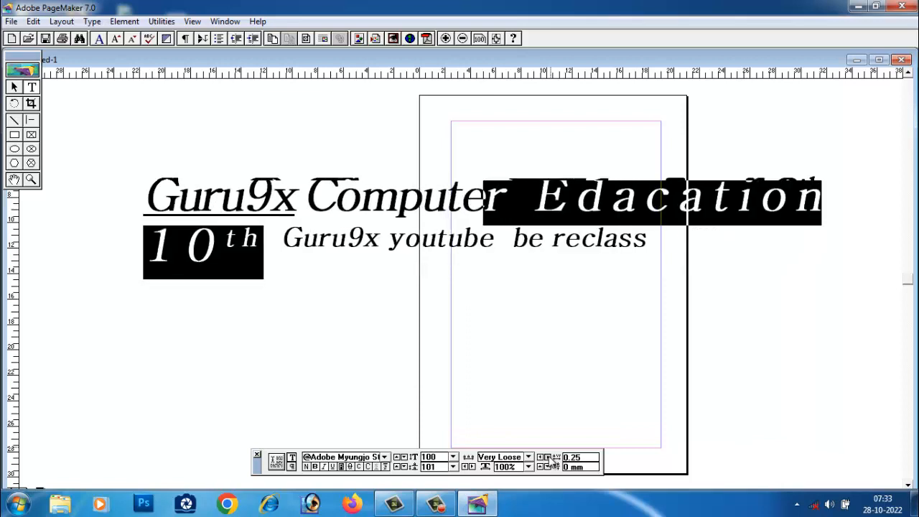
{"action": "left_click", "coordinate": [550, 456]}
{"action": "left_click", "coordinate": [549, 456]}
{"action": "left_click", "coordinate": [550, 456]}
{"action": "left_click", "coordinate": [550, 457]}
{"action": "left_click", "coordinate": [498, 262]}
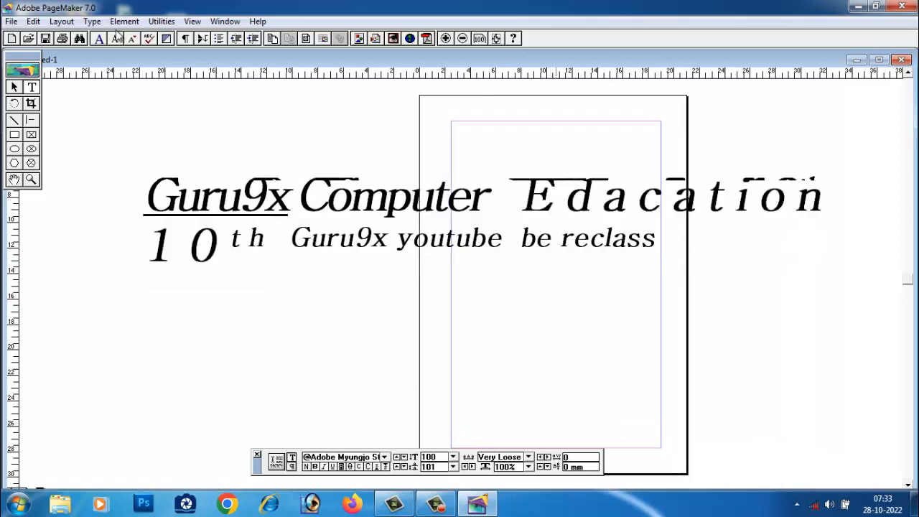
Move the text block slightly up and left to about X 38.3 mm, Y 51.5 mm.
{"action": "left_click", "coordinate": [15, 87]}
{"action": "left_click", "coordinate": [462, 38]}
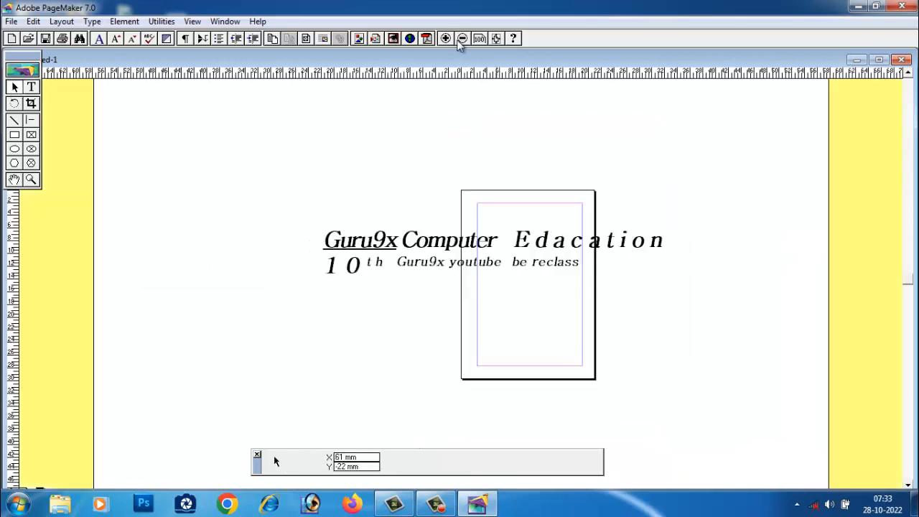
{"action": "left_click", "coordinate": [445, 38]}
{"action": "left_click", "coordinate": [575, 217]}
{"action": "mouse_move", "coordinate": [565, 201]}
{"action": "left_mouse_down"}
{"action": "mouse_move", "coordinate": [558, 284]}
{"action": "mouse_move", "coordinate": [554, 190]}
{"action": "left_mouse_up"}
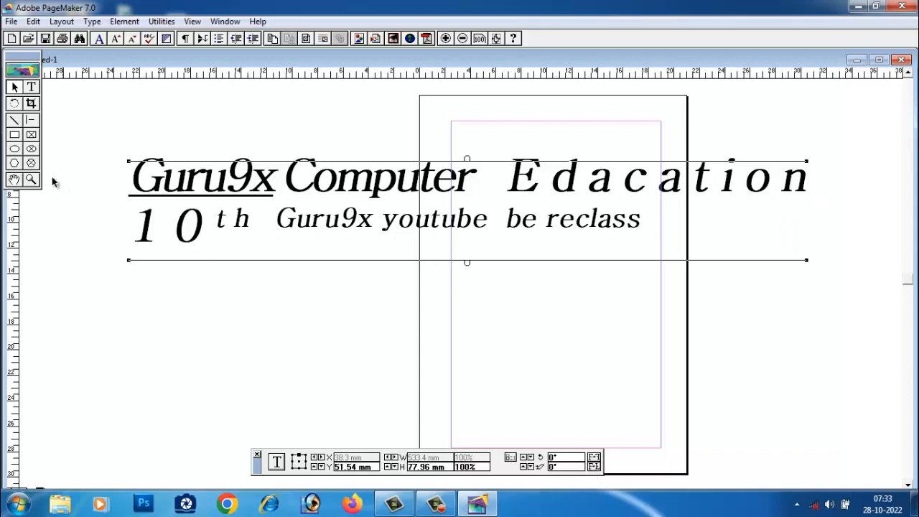
Draw a rectangle about 44.5 mm wide and 83.5 mm high on the pasteboard beside the page, below the text.
{"action": "left_click", "coordinate": [15, 135]}
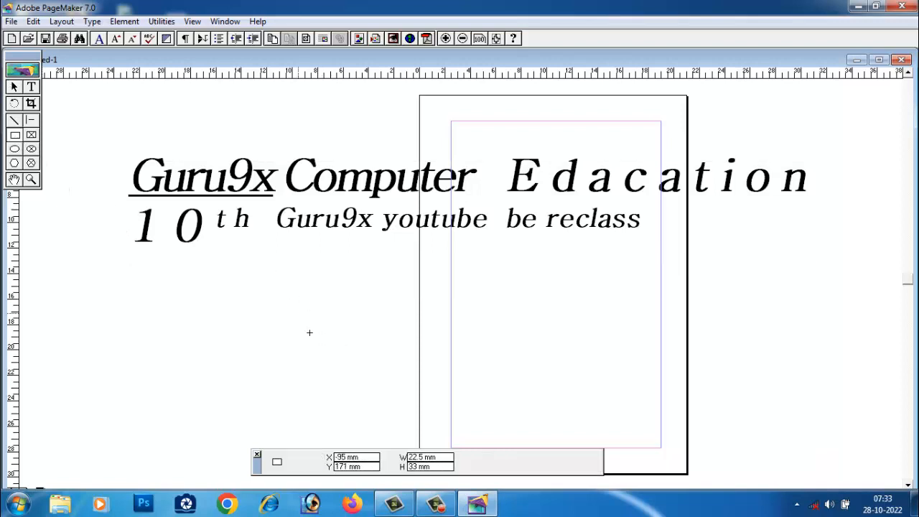
{"action": "left_click_drag", "start_coordinate": [269, 270], "coordinate": [327, 376]}
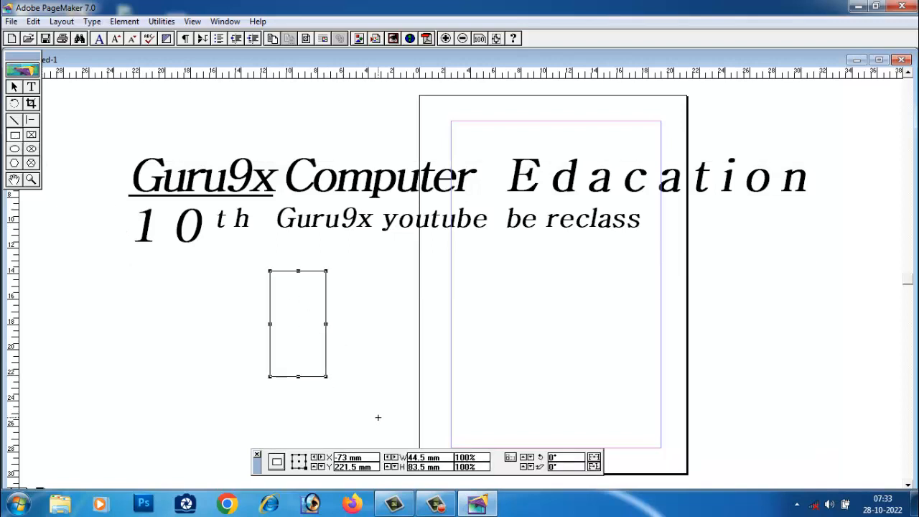
{"action": "left_click", "coordinate": [14, 86]}
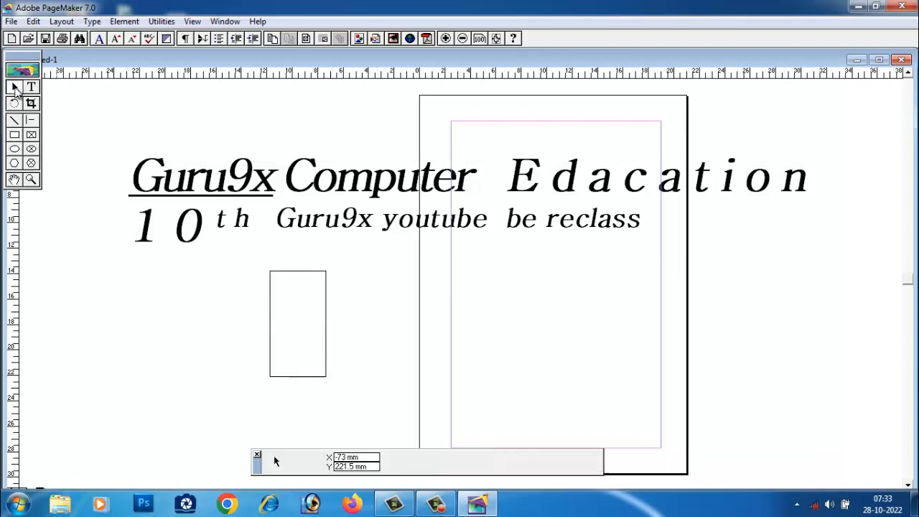
Flip the rectangle vertically and horizontally, and move it back up to just below the text.
{"action": "left_click", "coordinate": [324, 336]}
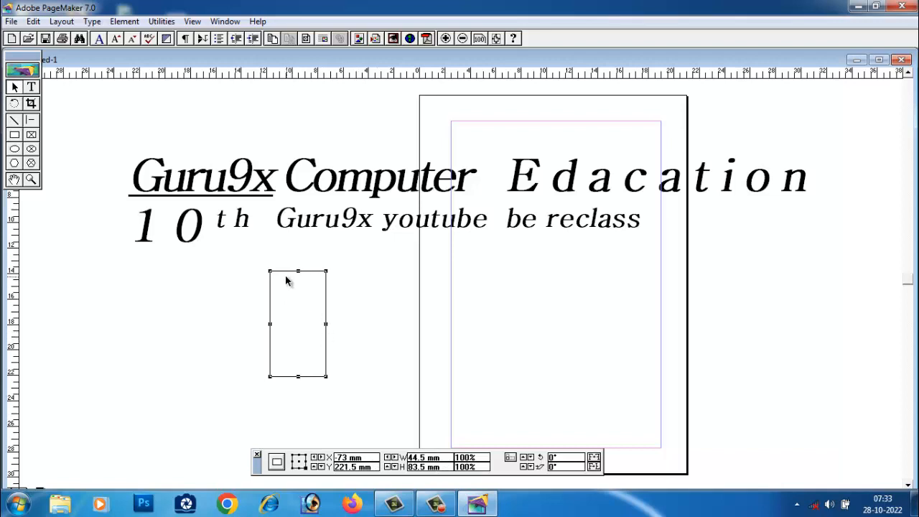
{"action": "left_click", "coordinate": [594, 467]}
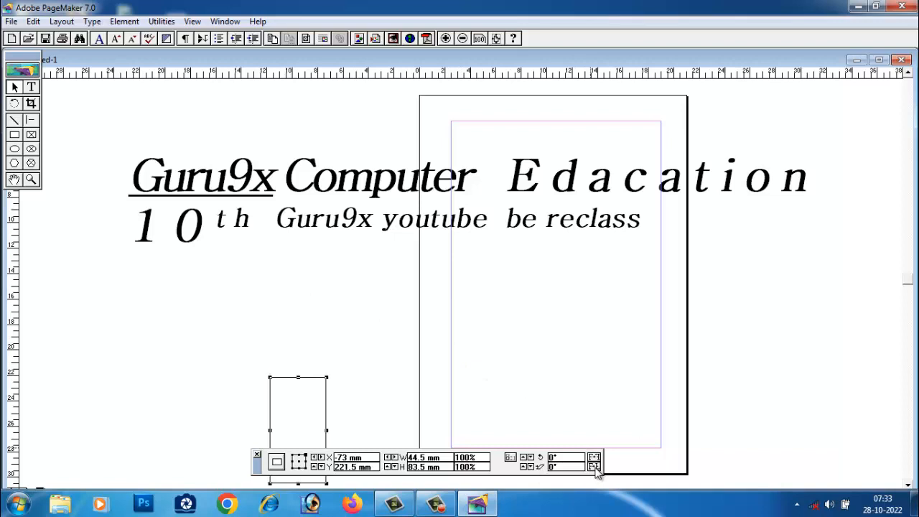
{"action": "left_click", "coordinate": [594, 458]}
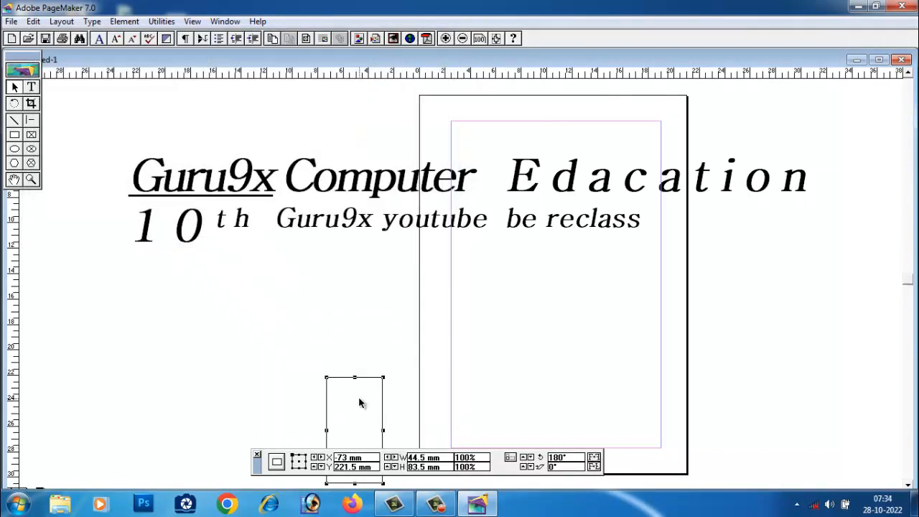
{"action": "left_click_drag", "start_coordinate": [381, 380], "coordinate": [342, 258]}
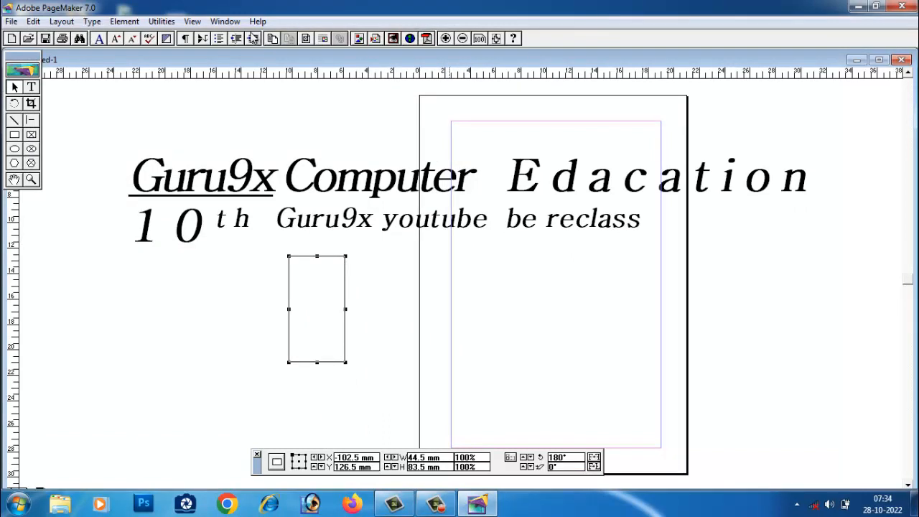
Hide the toolbox and fill the rectangle with Magenta from the Colors palette.
{"action": "left_click", "coordinate": [225, 21]}
{"action": "left_click", "coordinate": [253, 87]}
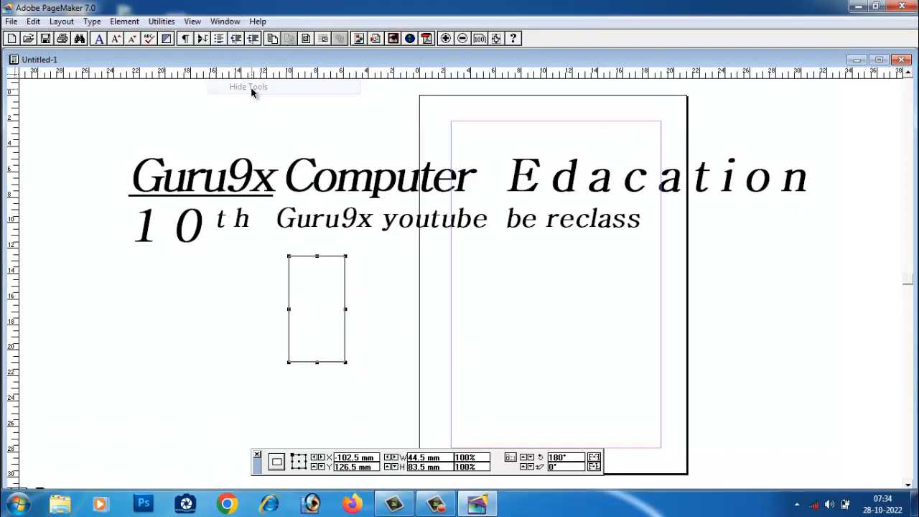
{"action": "left_click", "coordinate": [225, 21]}
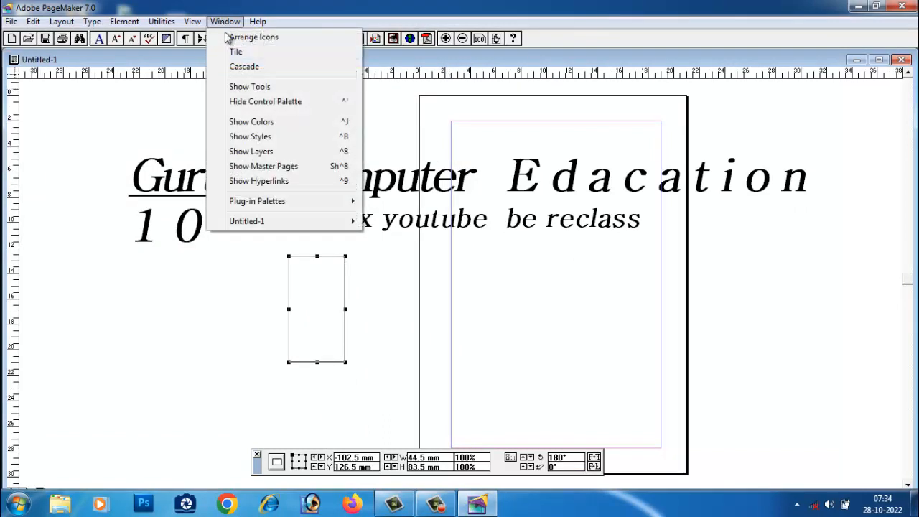
{"action": "left_click", "coordinate": [257, 122]}
{"action": "left_click", "coordinate": [790, 218]}
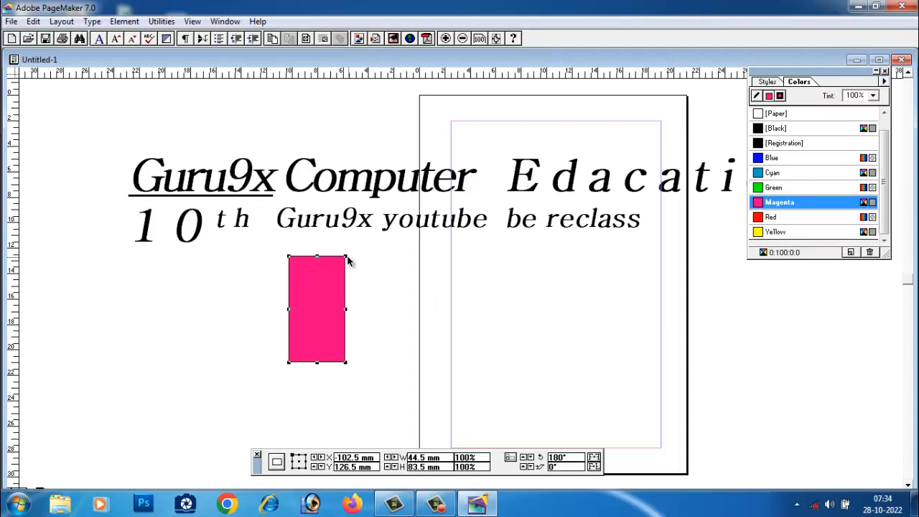
Resize the magenta rectangle to about 42.5 by 76.5 mm and flip it back and forth several times.
{"action": "mouse_move", "coordinate": [345, 256]}
{"action": "left_mouse_down"}
{"action": "mouse_move", "coordinate": [355, 277]}
{"action": "mouse_move", "coordinate": [378, 267]}
{"action": "mouse_move", "coordinate": [322, 265]}
{"action": "mouse_move", "coordinate": [353, 266]}
{"action": "left_mouse_up"}
{"action": "left_click_drag", "start_coordinate": [353, 314], "coordinate": [343, 313]}
{"action": "left_click", "coordinate": [595, 463]}
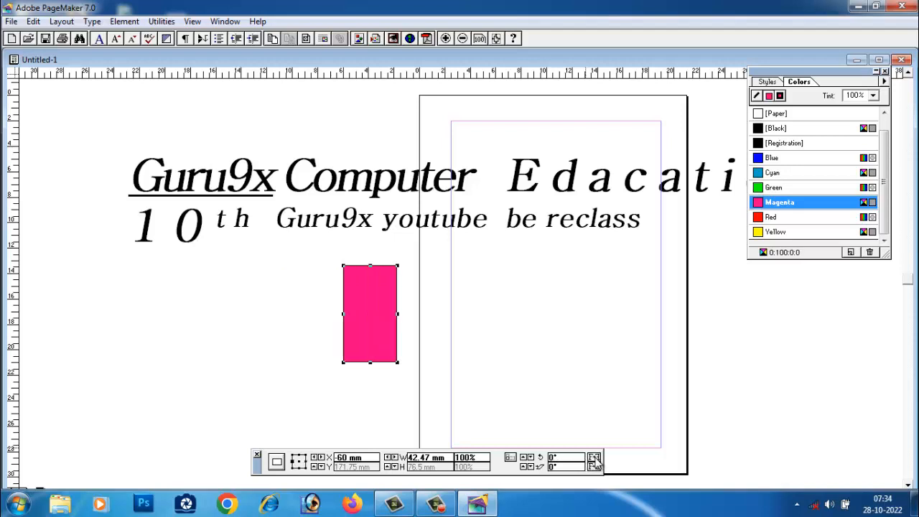
{"action": "left_click", "coordinate": [594, 463]}
{"action": "left_click", "coordinate": [594, 463]}
{"action": "left_click", "coordinate": [594, 463]}
{"action": "left_click", "coordinate": [594, 462]}
{"action": "left_click", "coordinate": [595, 463]}
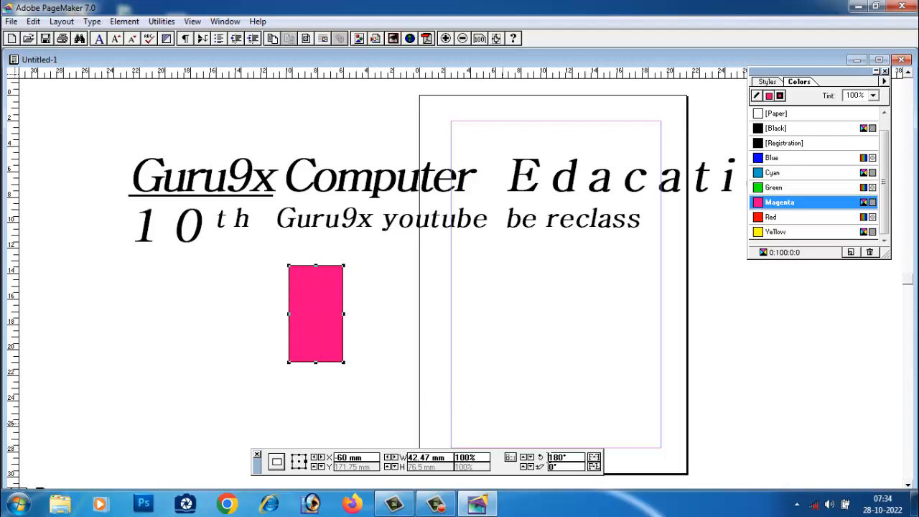
Skew the magenta rectangle to -60° and flip it vertically.
{"action": "left_click", "coordinate": [531, 468]}
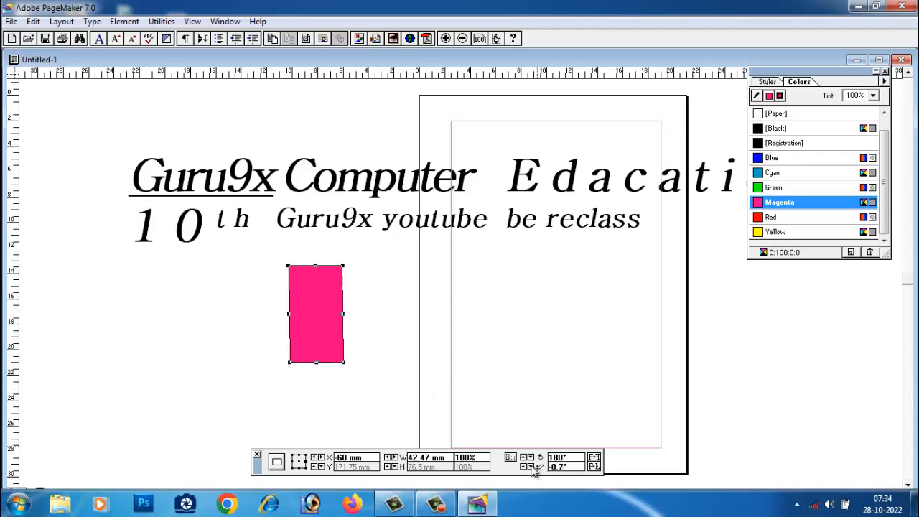
{"action": "left_click", "coordinate": [531, 468]}
{"action": "left_click", "coordinate": [531, 468]}
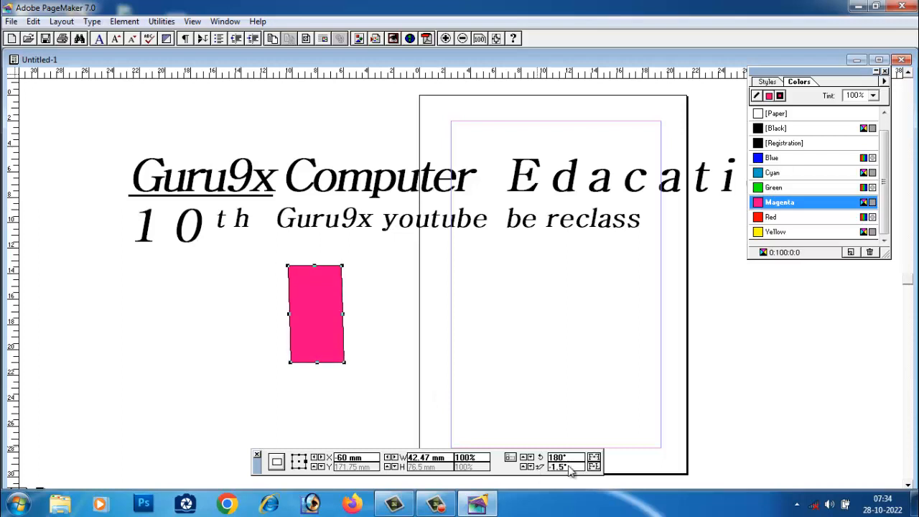
{"action": "left_click_drag", "start_coordinate": [571, 470], "coordinate": [514, 470]}
{"action": "key", "text": "Return"}
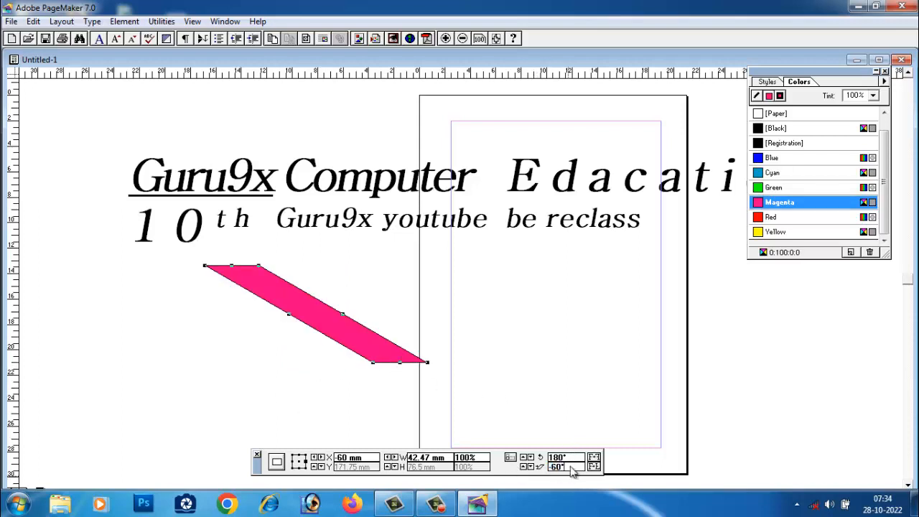
{"action": "left_click", "coordinate": [593, 467]}
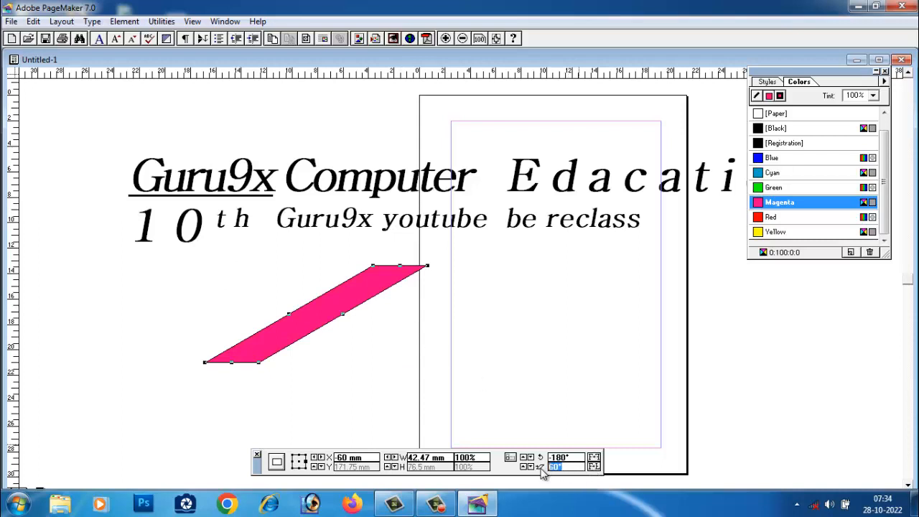
Try to set the magenta shape's skew angle to 180°.
{"action": "type", "text": "0"}
{"action": "key", "text": "Return"}
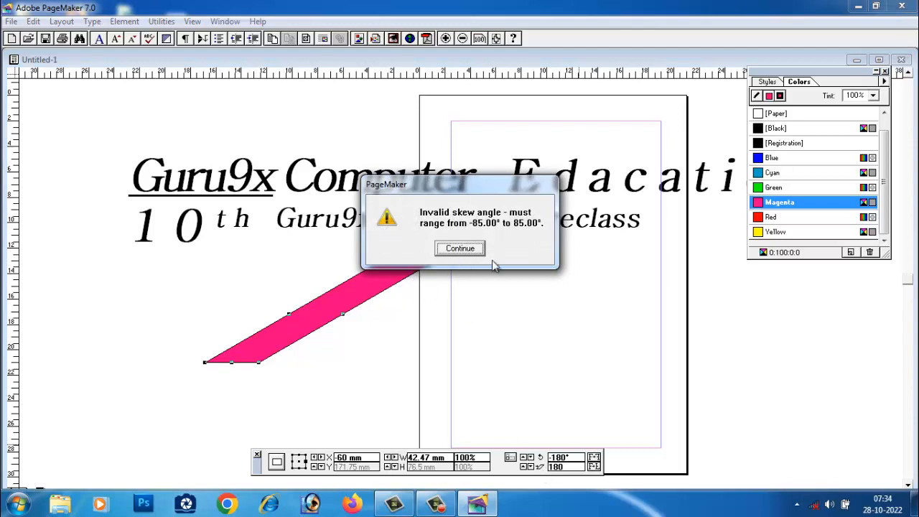
{"action": "left_click", "coordinate": [461, 250]}
{"action": "left_click", "coordinate": [594, 467]}
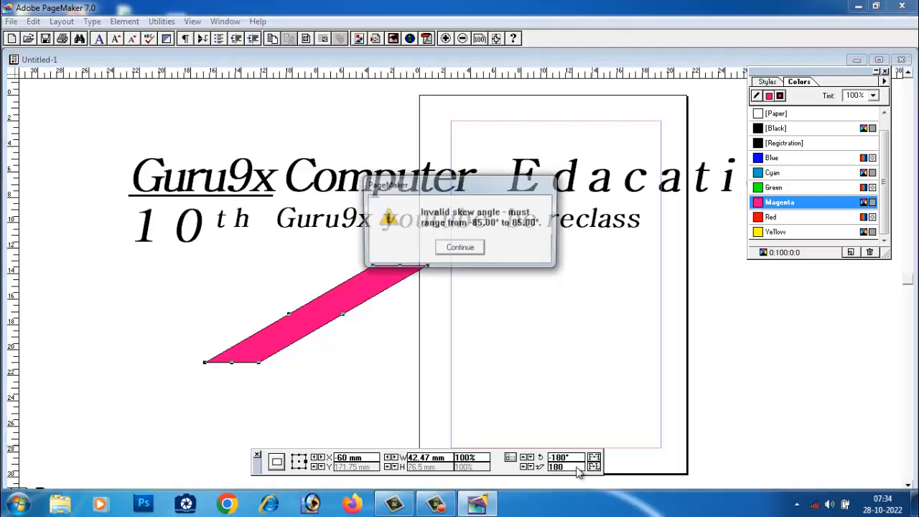
{"action": "key", "text": "Return"}
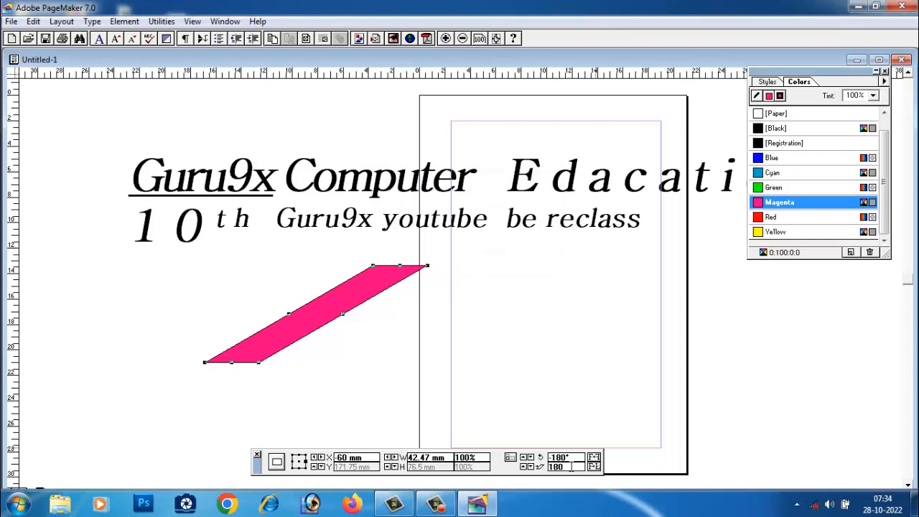
Set the magenta shape's skew angle to 50°, and reduce it to 20°.
{"action": "type", "text": "50"}
{"action": "key", "text": "Return"}
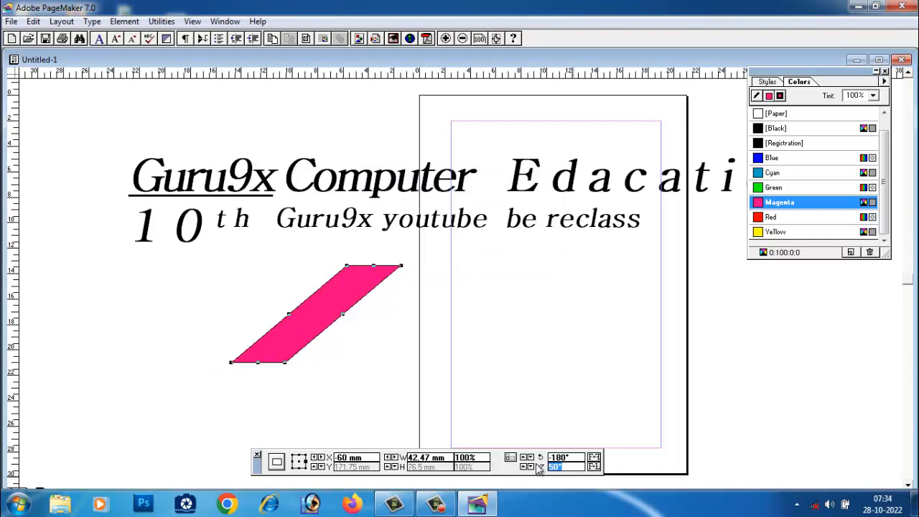
{"action": "type", "text": "20"}
{"action": "key", "text": "Return"}
Move the skewed magenta shape onto the page beside the right margin guide and deselect it.
{"action": "left_click_drag", "start_coordinate": [339, 279], "coordinate": [620, 288]}
{"action": "left_click", "coordinate": [603, 384]}
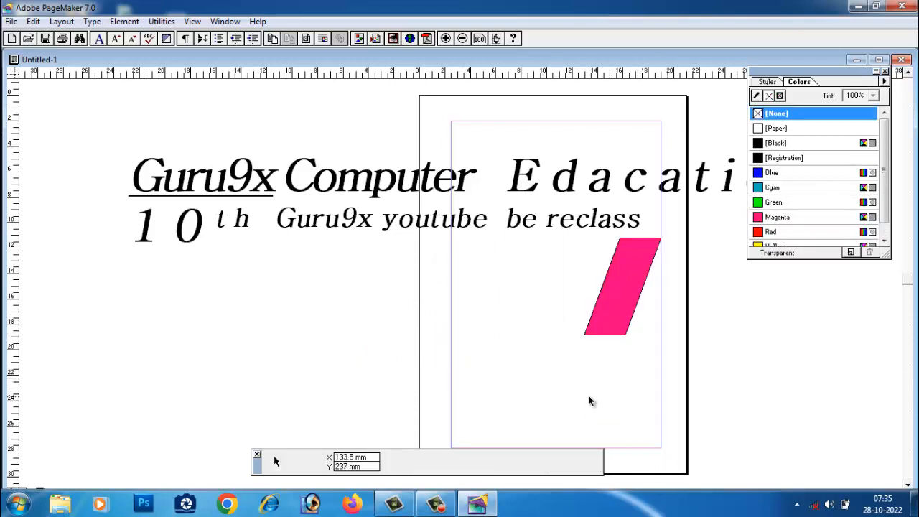
Move the magenta shape against the page's left margin guide and place the ASDFGH image beside it, about 112 mm wide and 85.5 mm high.
{"action": "left_click_drag", "start_coordinate": [612, 284], "coordinate": [480, 307]}
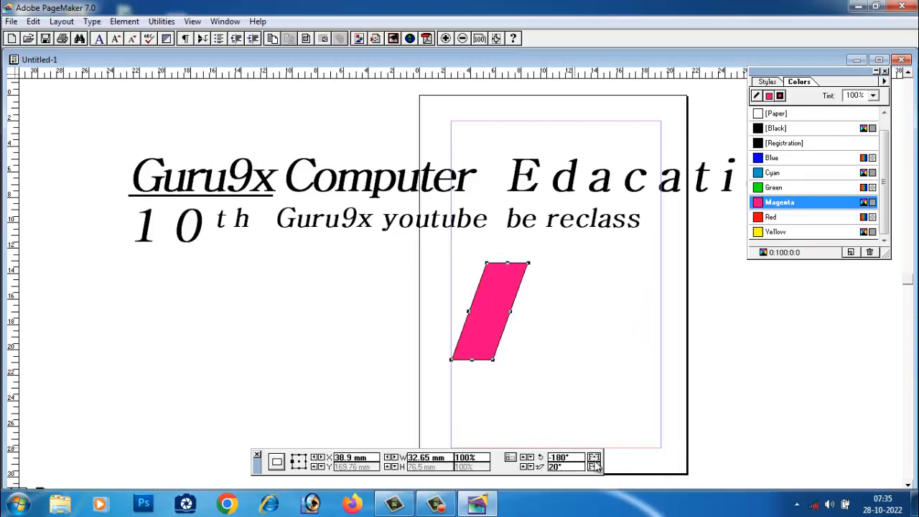
{"action": "left_click", "coordinate": [12, 21]}
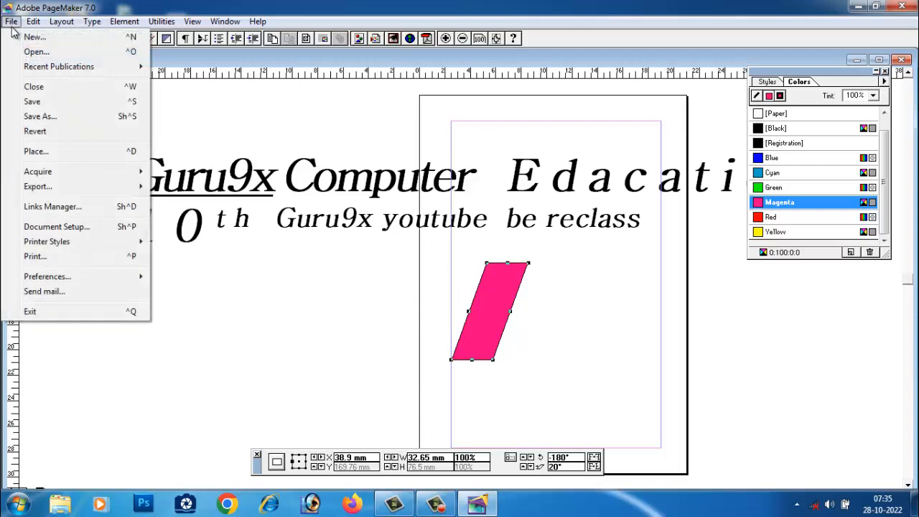
{"action": "left_click", "coordinate": [36, 152]}
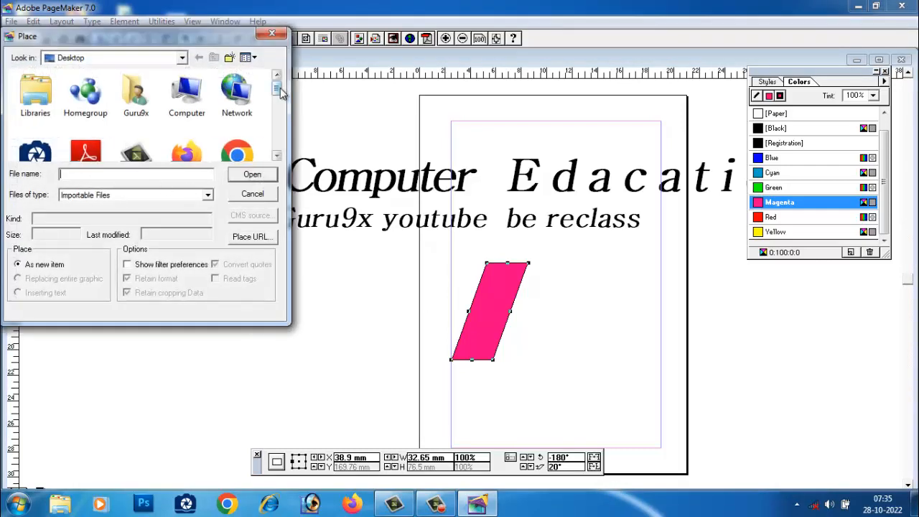
{"action": "left_click", "coordinate": [280, 119]}
{"action": "left_click_drag", "start_coordinate": [277, 115], "coordinate": [279, 138]}
{"action": "left_click", "coordinate": [132, 120]}
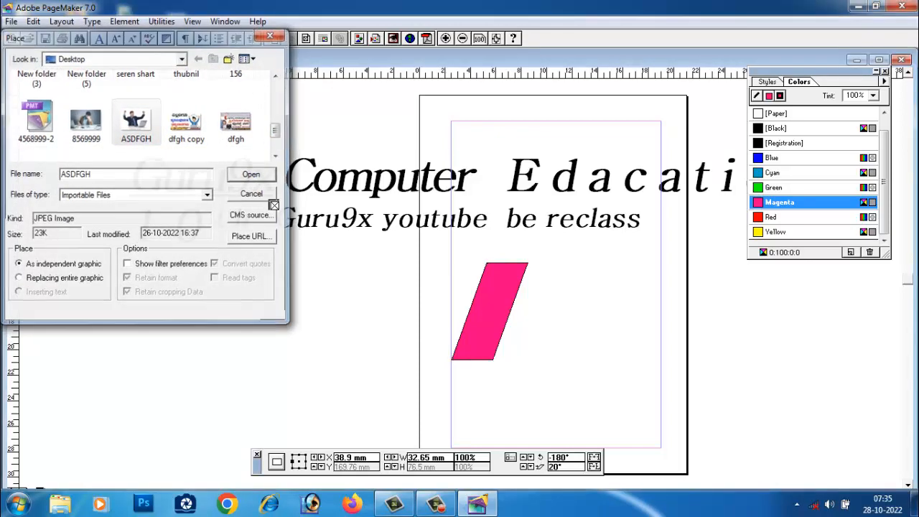
{"action": "mouse_move", "coordinate": [550, 302]}
{"action": "left_mouse_down"}
{"action": "mouse_move", "coordinate": [670, 393]}
{"action": "mouse_move", "coordinate": [665, 363]}
{"action": "mouse_move", "coordinate": [697, 373]}
{"action": "mouse_move", "coordinate": [707, 410]}
{"action": "mouse_move", "coordinate": [697, 419]}
{"action": "mouse_move", "coordinate": [703, 412]}
{"action": "mouse_move", "coordinate": [720, 429]}
{"action": "mouse_move", "coordinate": [765, 394]}
{"action": "mouse_move", "coordinate": [644, 401]}
{"action": "mouse_move", "coordinate": [676, 427]}
{"action": "mouse_move", "coordinate": [694, 379]}
{"action": "mouse_move", "coordinate": [667, 400]}
{"action": "mouse_move", "coordinate": [666, 414]}
{"action": "left_mouse_up"}
{"action": "mouse_move", "coordinate": [617, 370]}
{"action": "left_mouse_down"}
{"action": "mouse_move", "coordinate": [620, 340]}
{"action": "mouse_move", "coordinate": [689, 325]}
{"action": "left_mouse_up"}
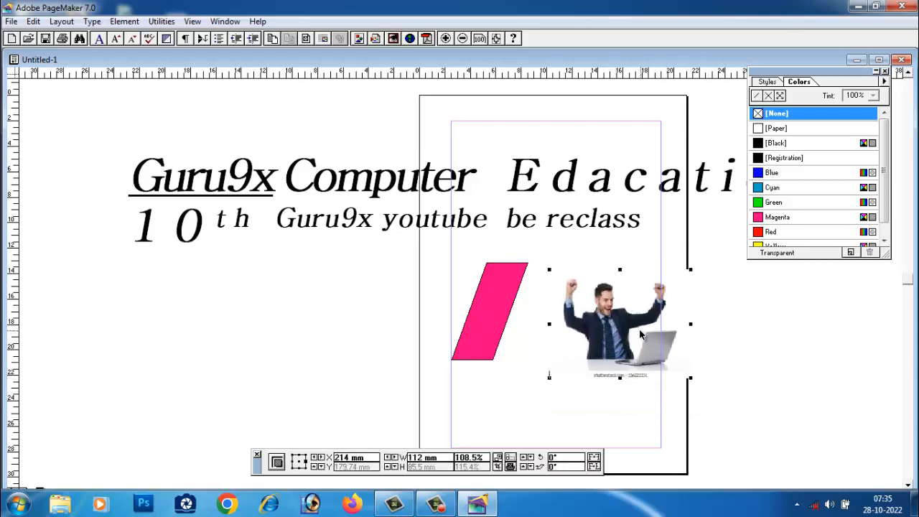
Flip the placed image vertically back and forth, ending upright.
{"action": "left_click", "coordinate": [593, 466]}
{"action": "left_click", "coordinate": [594, 467]}
{"action": "left_click", "coordinate": [593, 467]}
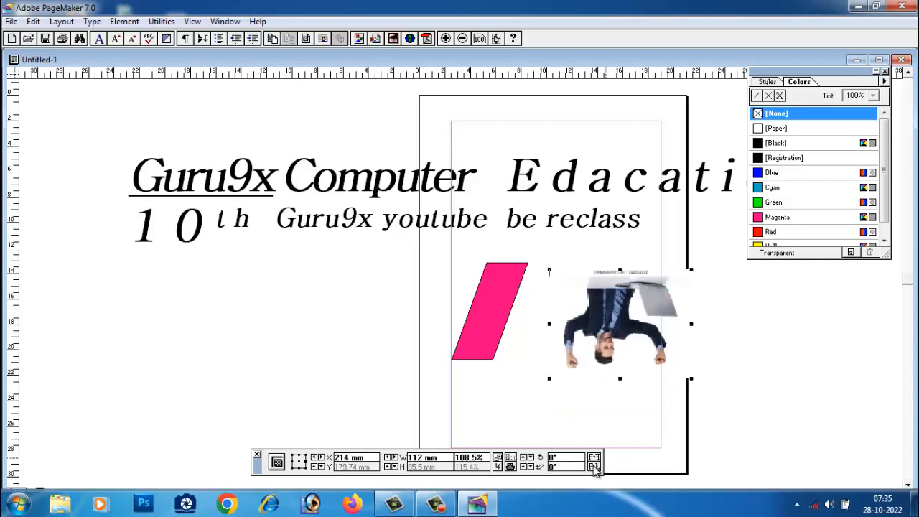
{"action": "left_click", "coordinate": [594, 467]}
Flip the image horizontally so the laptop faces the other side, and move the image back onto the page beside the magenta shape.
{"action": "left_click", "coordinate": [594, 458]}
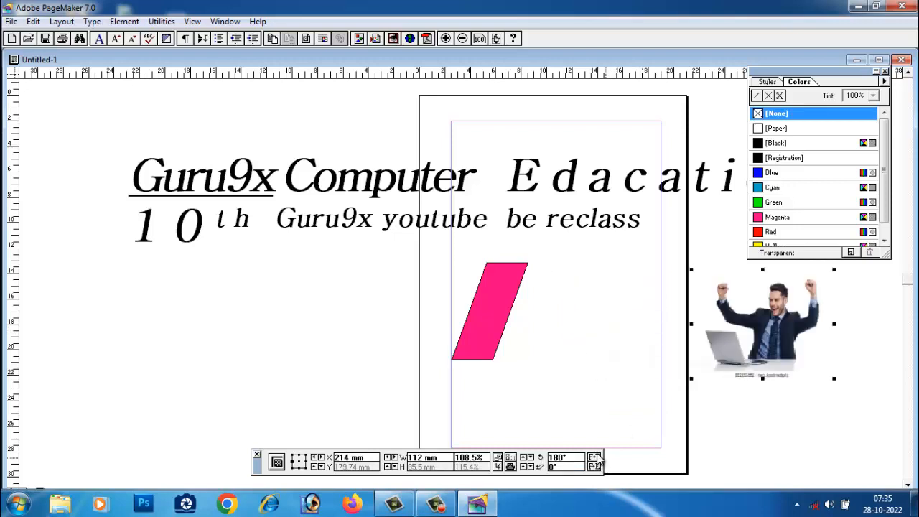
{"action": "left_click", "coordinate": [594, 458]}
{"action": "left_click", "coordinate": [594, 457]}
{"action": "left_click", "coordinate": [594, 458]}
{"action": "left_click", "coordinate": [595, 458]}
{"action": "left_click_drag", "start_coordinate": [766, 344], "coordinate": [619, 351]}
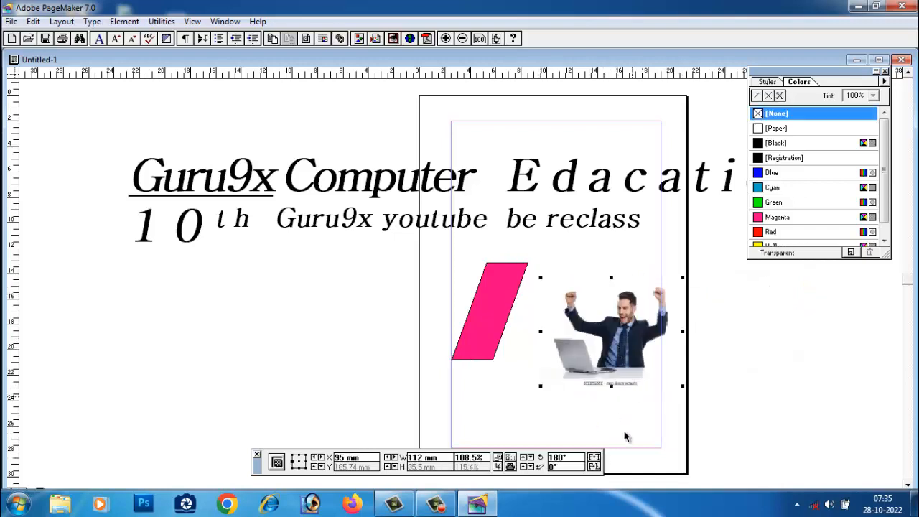
Flip the image horizontally and back, and do the same vertically.
{"action": "left_click", "coordinate": [594, 458]}
{"action": "left_click", "coordinate": [594, 458]}
{"action": "left_click", "coordinate": [594, 466]}
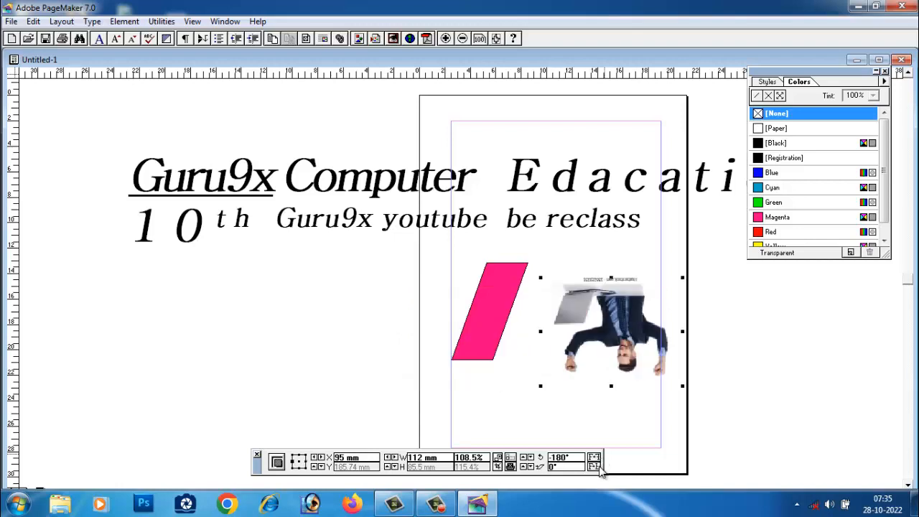
{"action": "left_click", "coordinate": [599, 466]}
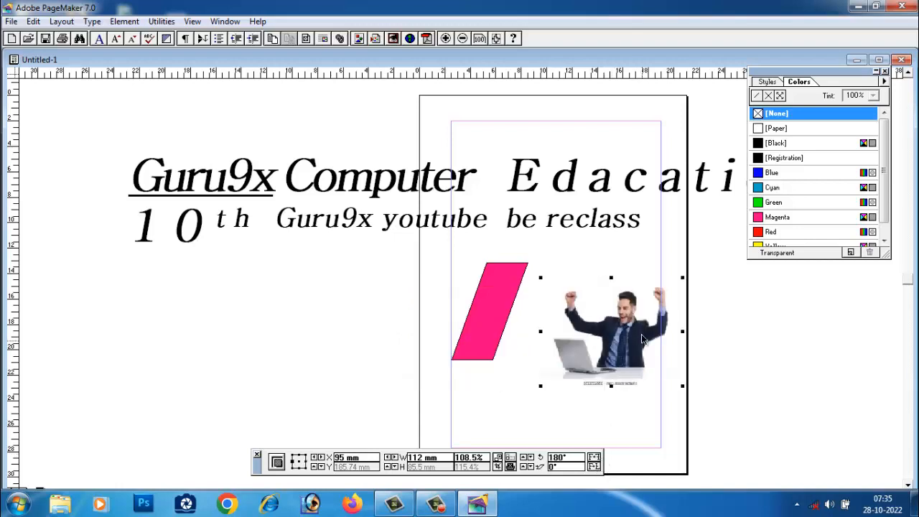
Move the image to overlap the magenta shape, and try vertical and horizontal flips about its centre reference point.
{"action": "left_click_drag", "start_coordinate": [633, 331], "coordinate": [599, 326]}
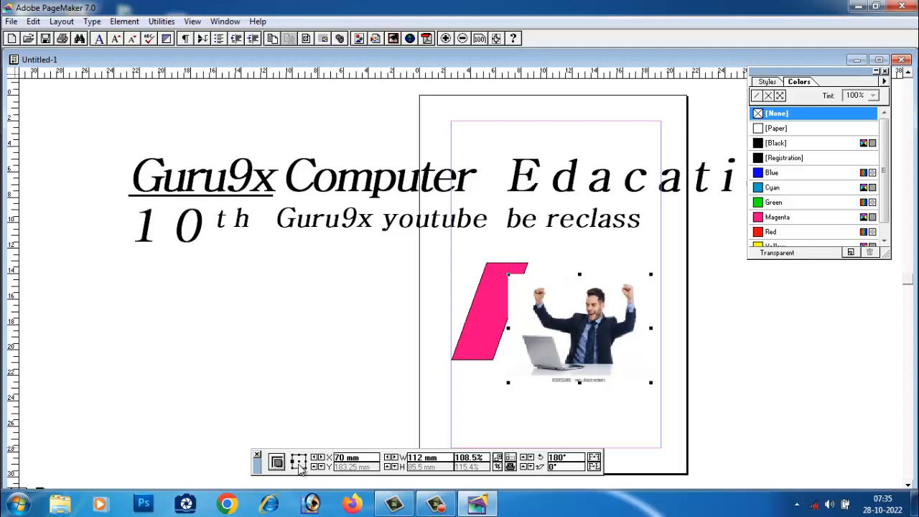
{"action": "left_click", "coordinate": [594, 466]}
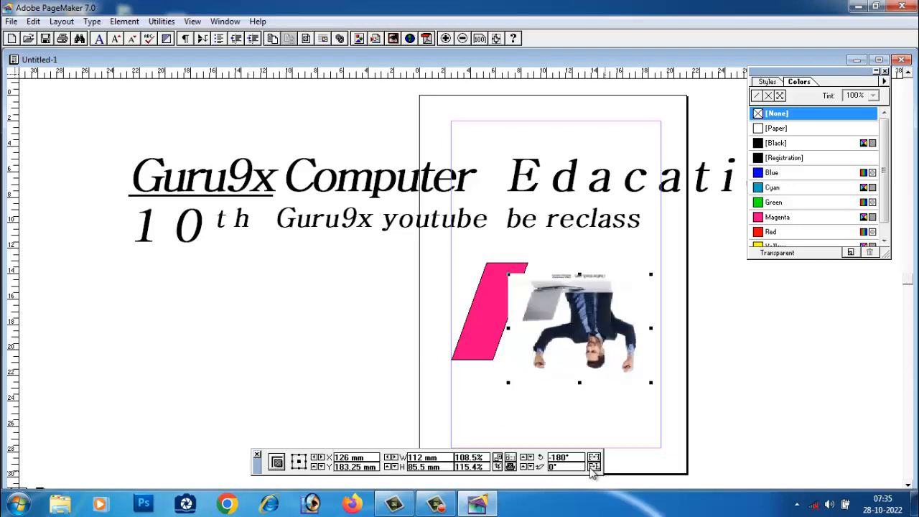
{"action": "left_click", "coordinate": [594, 466]}
{"action": "left_click", "coordinate": [594, 457]}
{"action": "left_click", "coordinate": [594, 457]}
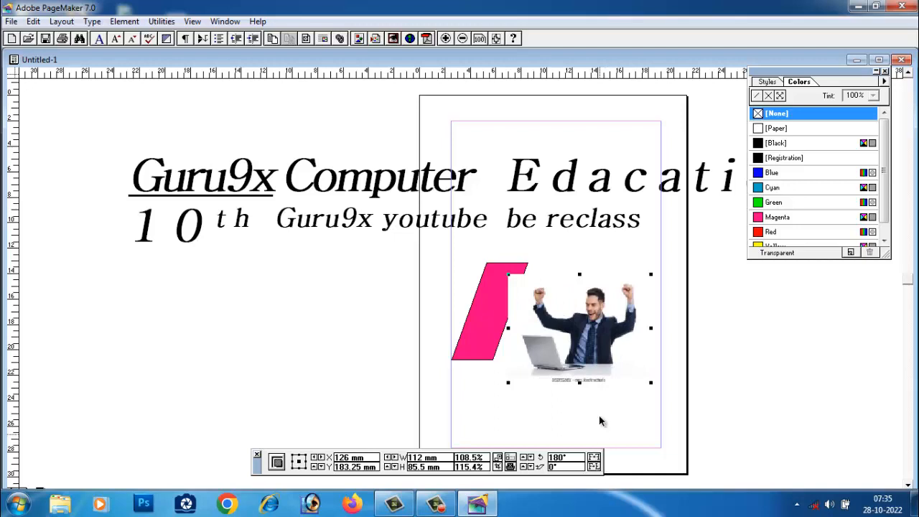
Alternate vertical and horizontal flips of the image about its centre, ending upright with the laptop on the left.
{"action": "left_click", "coordinate": [594, 467]}
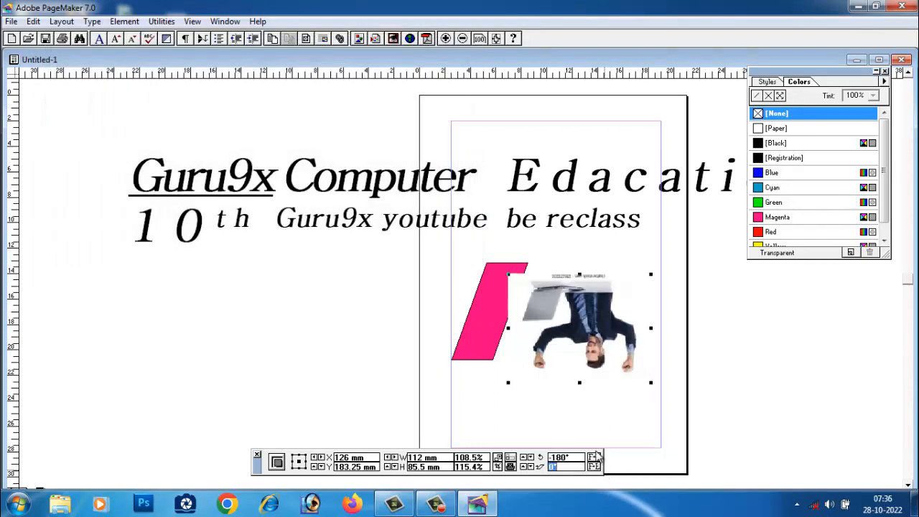
{"action": "left_click", "coordinate": [594, 458]}
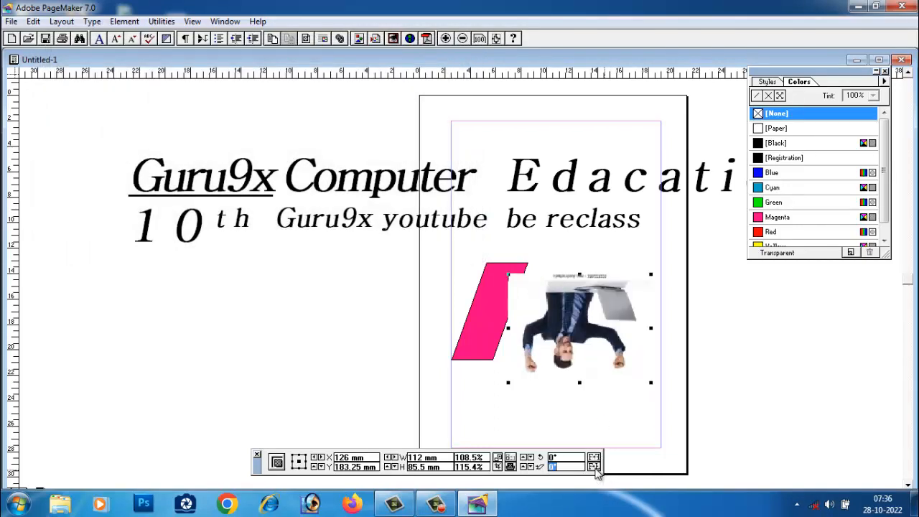
{"action": "left_click", "coordinate": [593, 467]}
{"action": "left_click", "coordinate": [593, 467]}
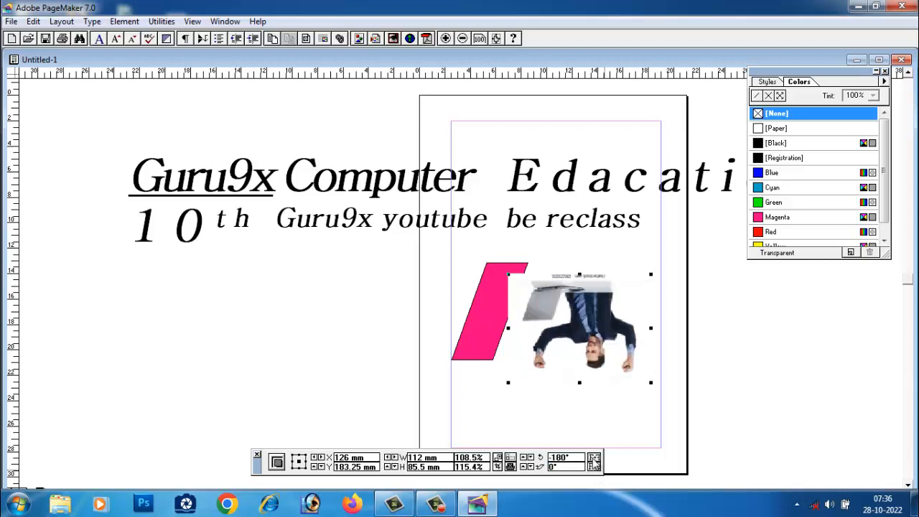
{"action": "left_click", "coordinate": [594, 458]}
{"action": "left_click", "coordinate": [594, 458]}
{"action": "left_click", "coordinate": [594, 466]}
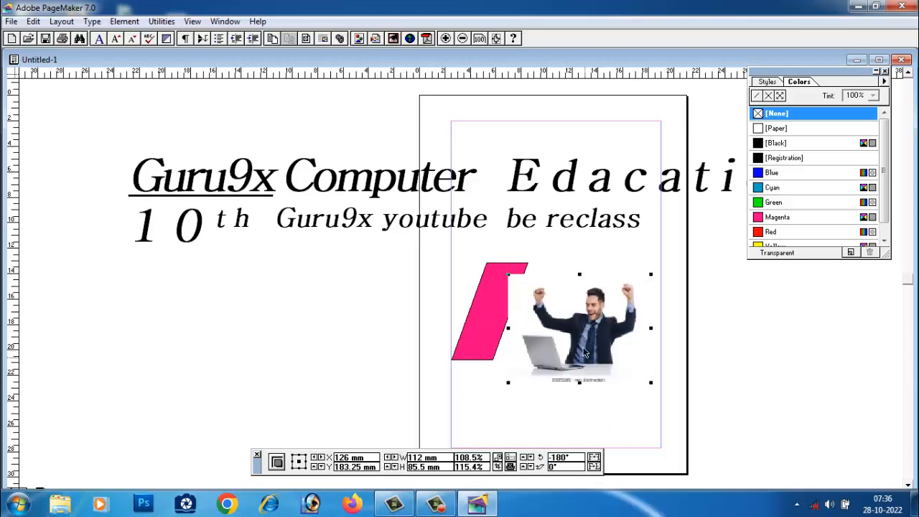
Move the image onto the pasteboard left of the page, and raise the text block to the page's top edge.
{"action": "mouse_move", "coordinate": [584, 337]}
{"action": "left_mouse_down"}
{"action": "mouse_move", "coordinate": [628, 349]}
{"action": "mouse_move", "coordinate": [585, 351]}
{"action": "left_mouse_up"}
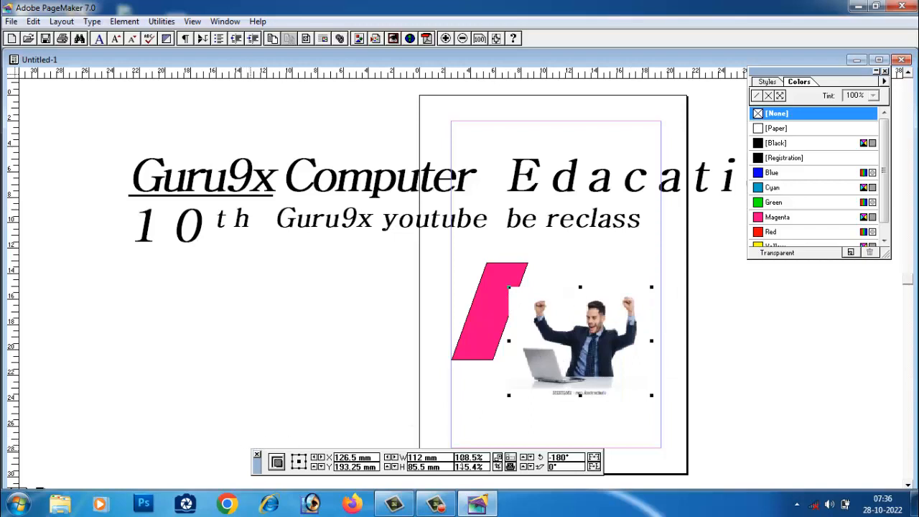
{"action": "left_click_drag", "start_coordinate": [595, 360], "coordinate": [291, 337]}
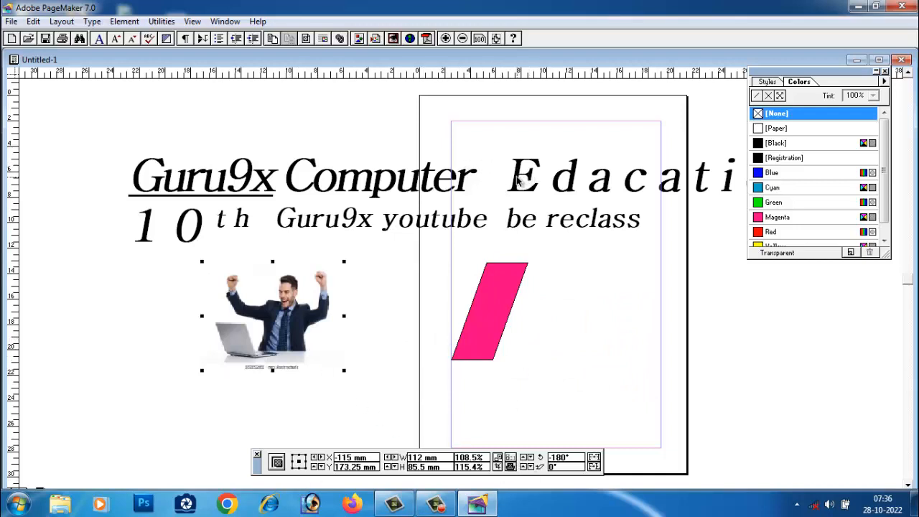
{"action": "left_click_drag", "start_coordinate": [526, 178], "coordinate": [447, 120]}
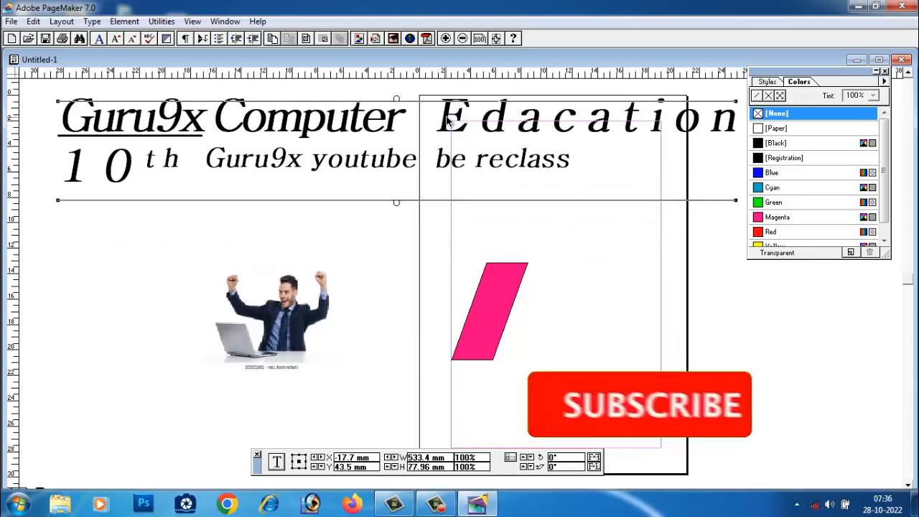
Maximize the publication window and move the image into the page's lower-right margin corner.
{"action": "left_click", "coordinate": [879, 60]}
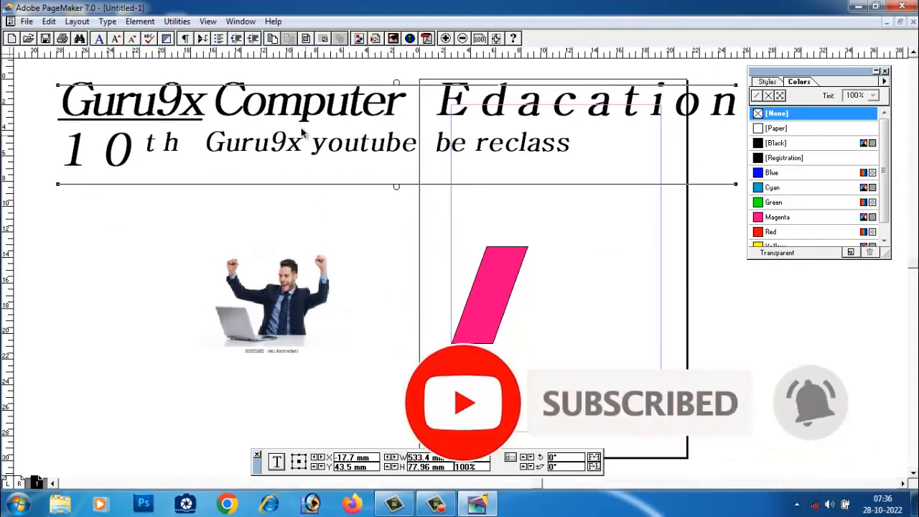
{"action": "left_click_drag", "start_coordinate": [345, 139], "coordinate": [461, 166]}
{"action": "left_click", "coordinate": [300, 315]}
{"action": "left_click_drag", "start_coordinate": [300, 315], "coordinate": [611, 387]}
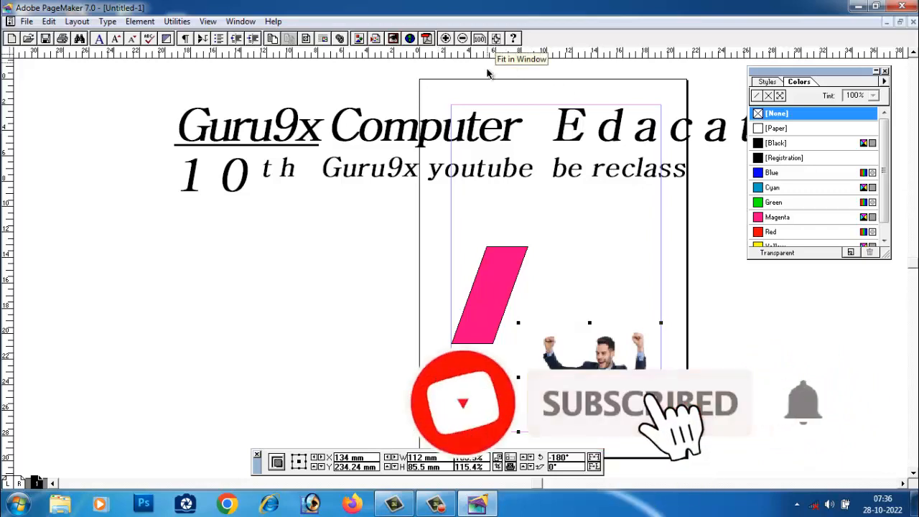
Move the text block up to the page's top edge, at about X -39.2 mm and Y 39 mm, and deselect it.
{"action": "left_click_drag", "start_coordinate": [485, 136], "coordinate": [340, 104]}
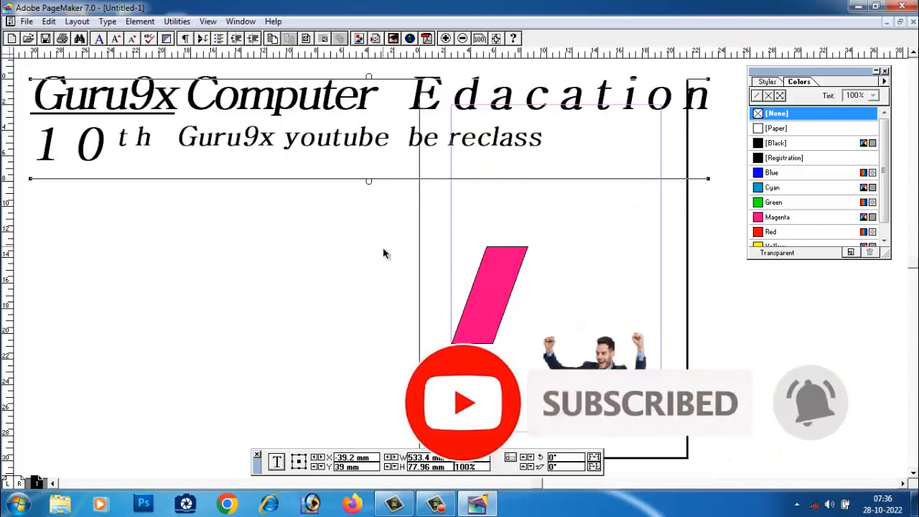
{"action": "left_click", "coordinate": [384, 257]}
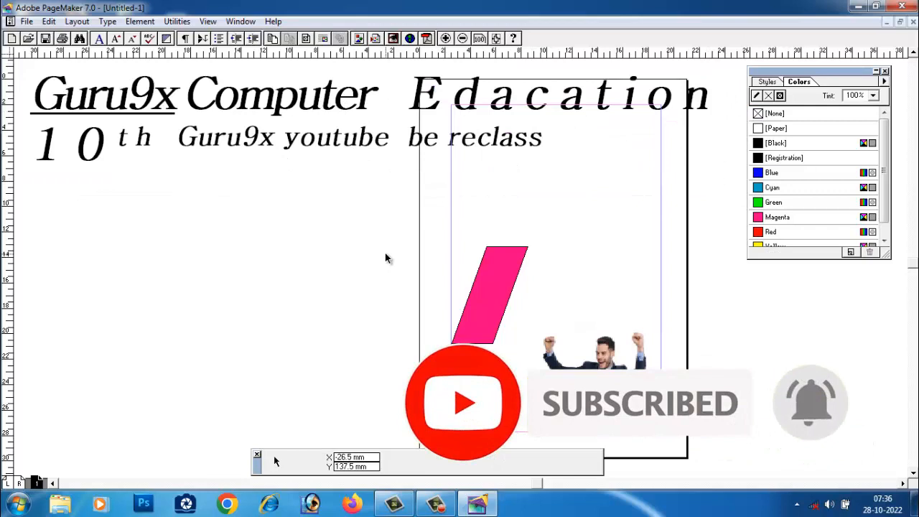